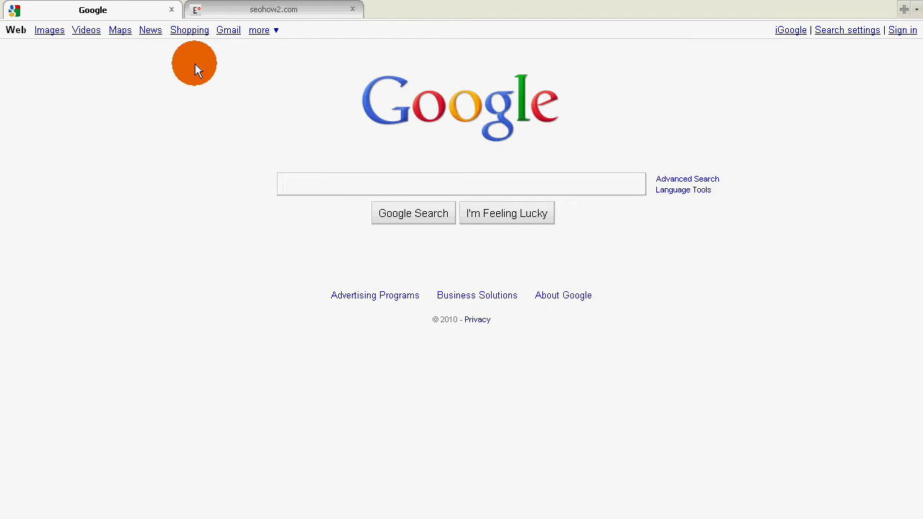
Search Google for "google adwords search tool" and open the Google AdWords Keyword Tool.
type("goog")
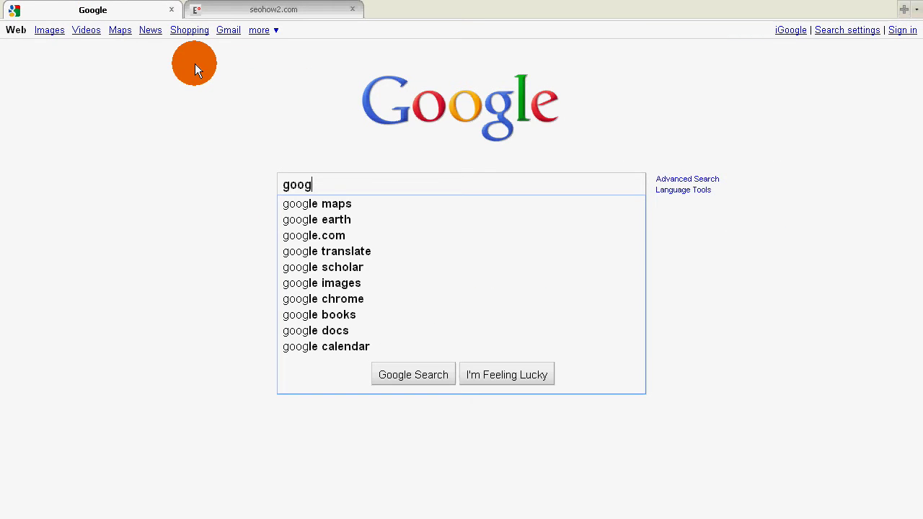
type("le adw")
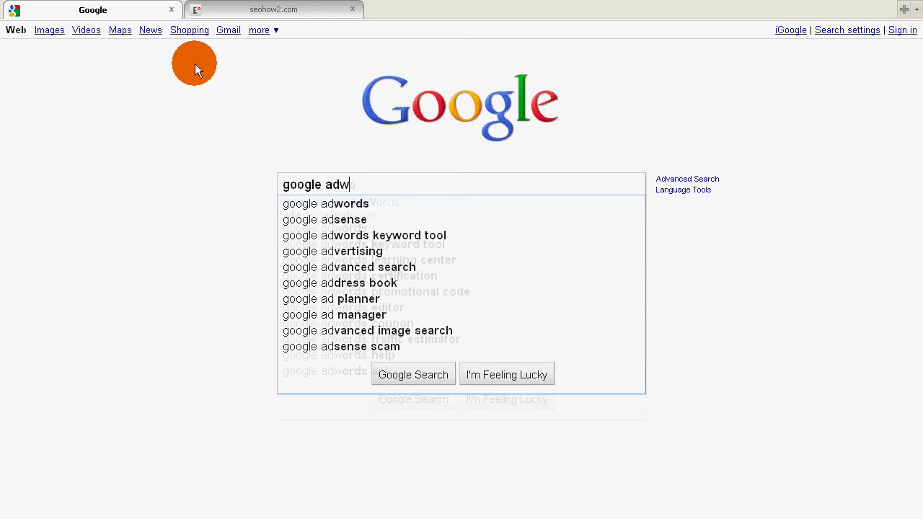
type("ords sear")
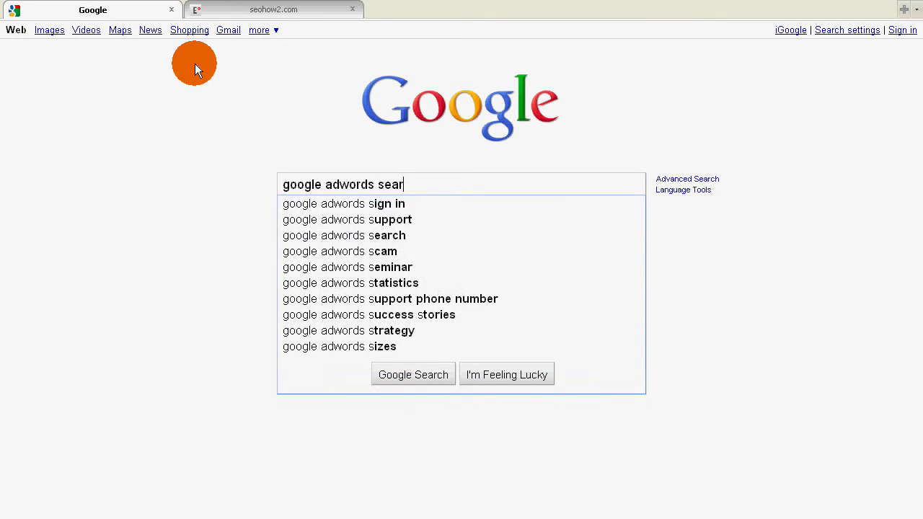
type("ch tool")
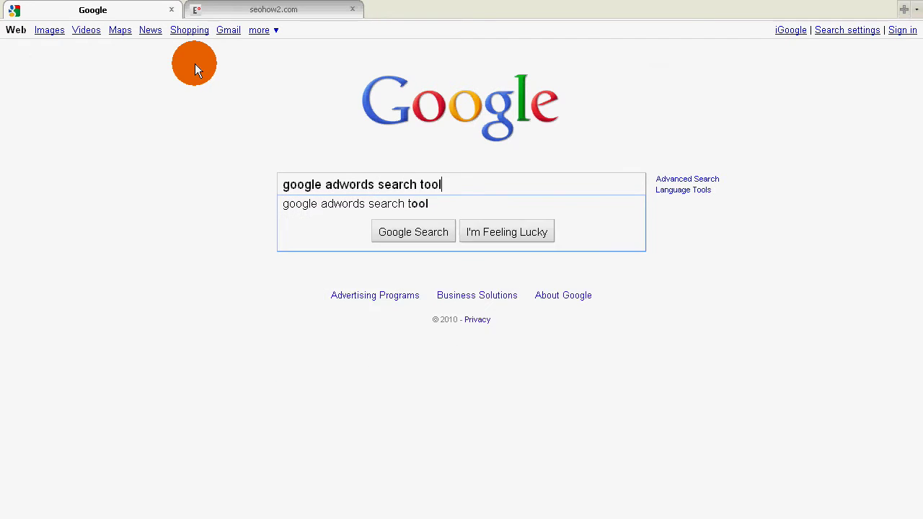
key("Return")
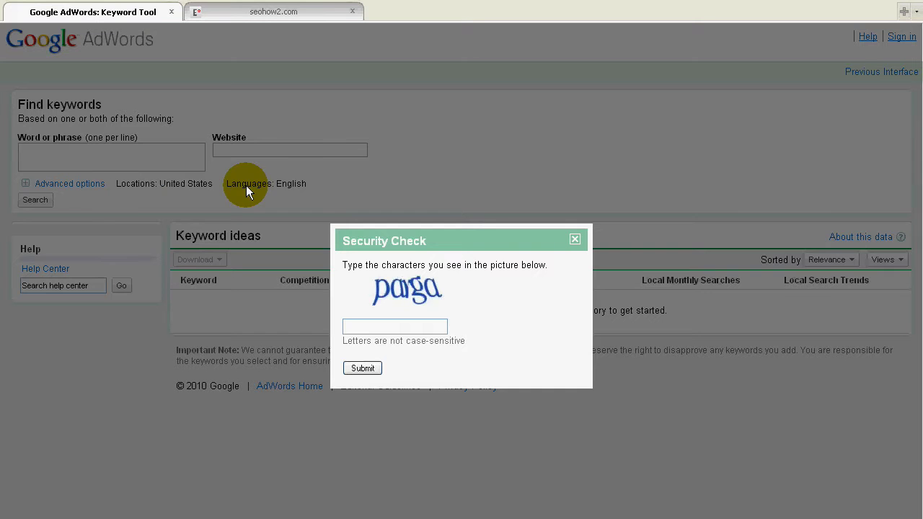
Complete the security check by entering the characters shown in the picture and submitting them.
left_click(418, 326)
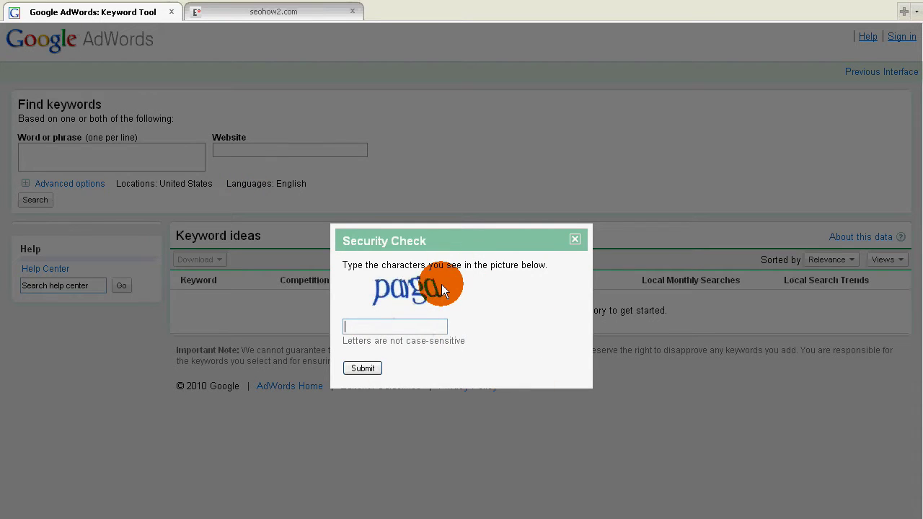
type("p")
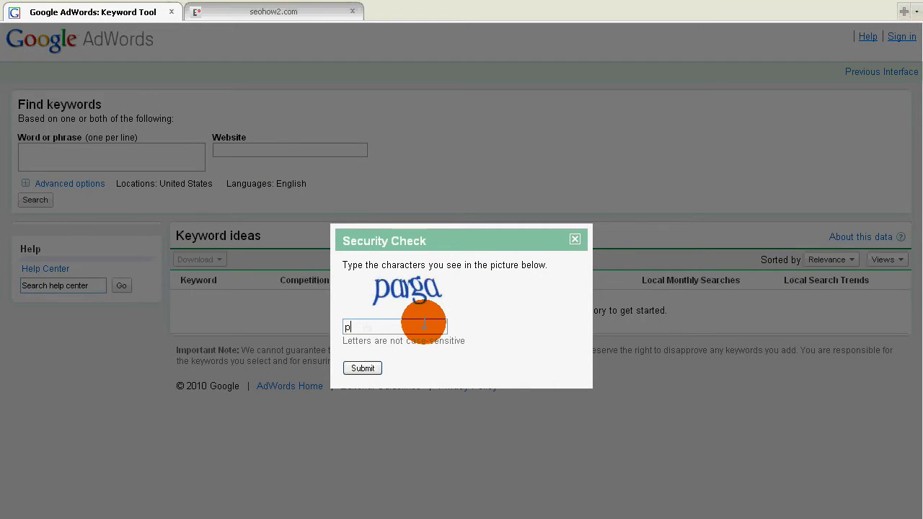
type("arga")
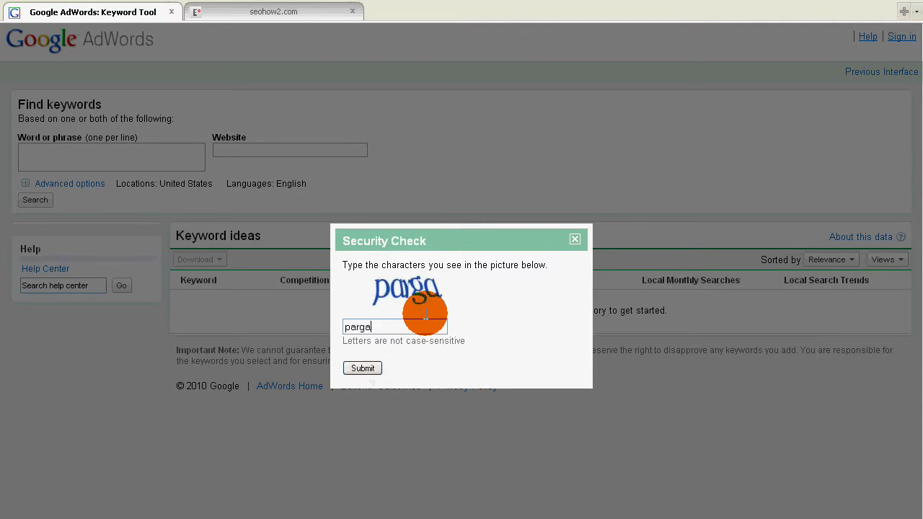
left_click(368, 371)
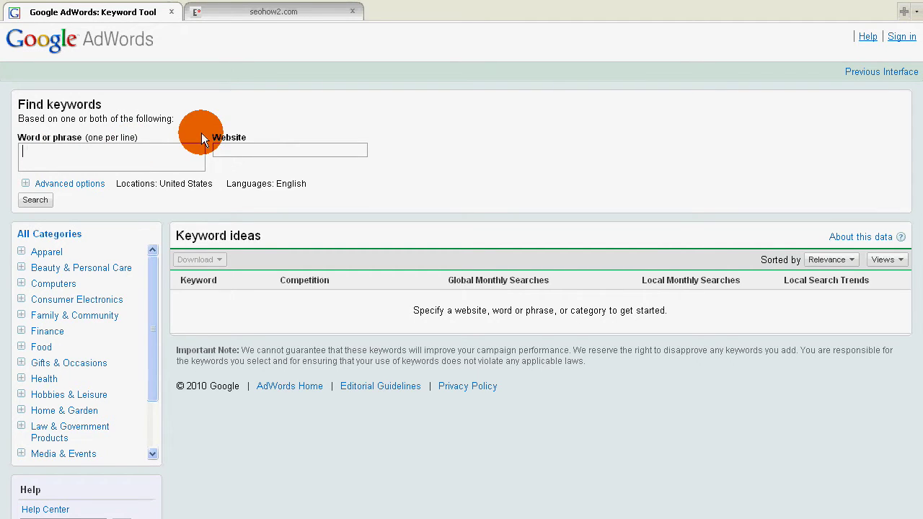
Search for keyword ideas based on the phrase "central new york real estate".
type("central new york realestate")
left_click(105, 153)
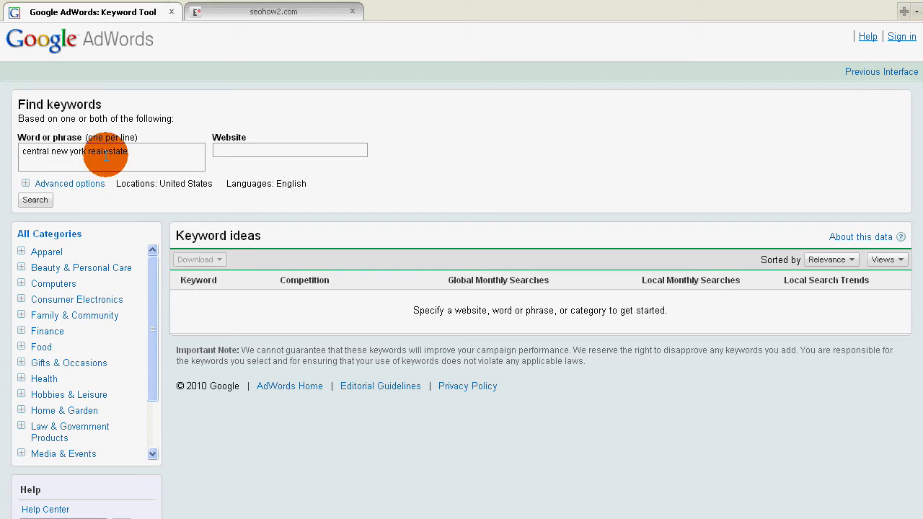
left_click(36, 202)
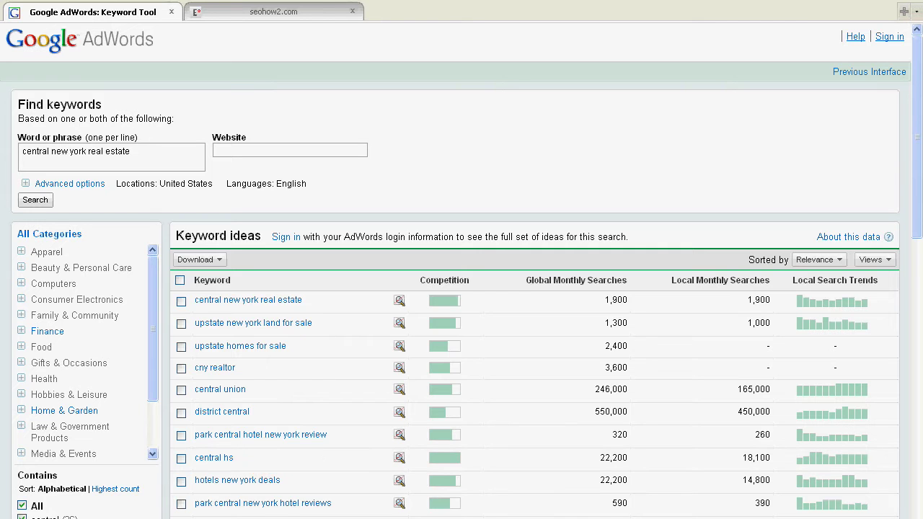
Switch to the keyword research workbook in Excel and change the header in B1 to "Local Monthly Searches".
key("alt+Tab")
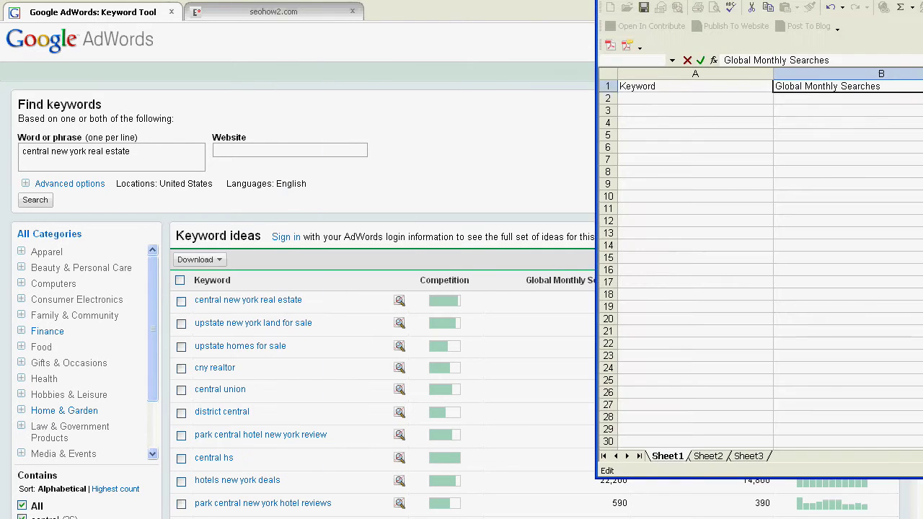
left_click_drag(793, 0, 424, 0)
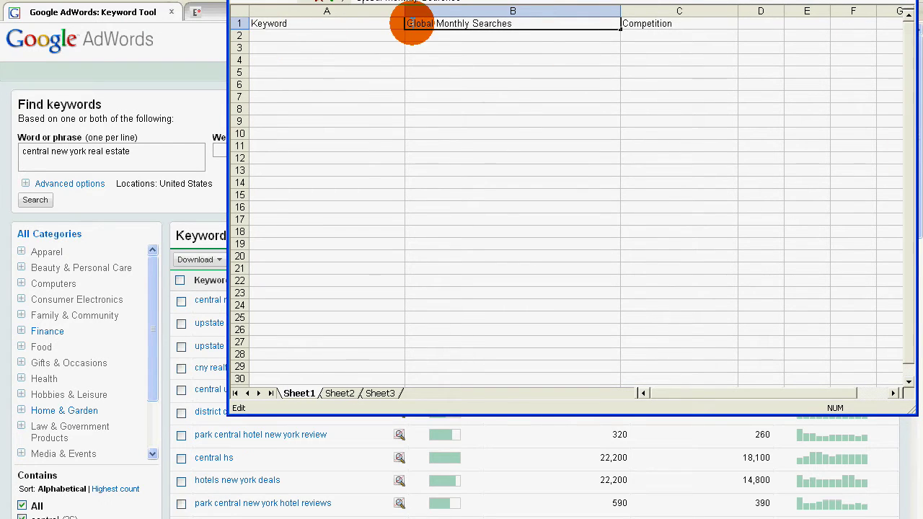
key("Delete")
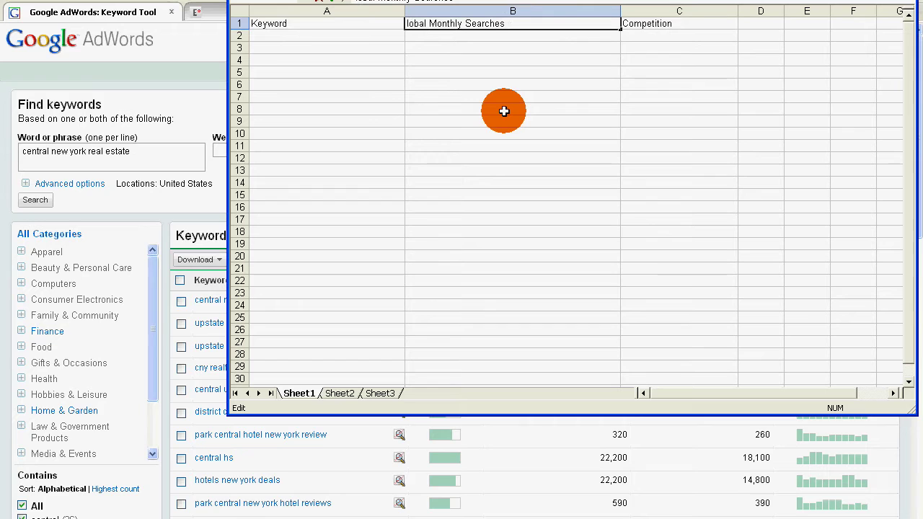
type("L")
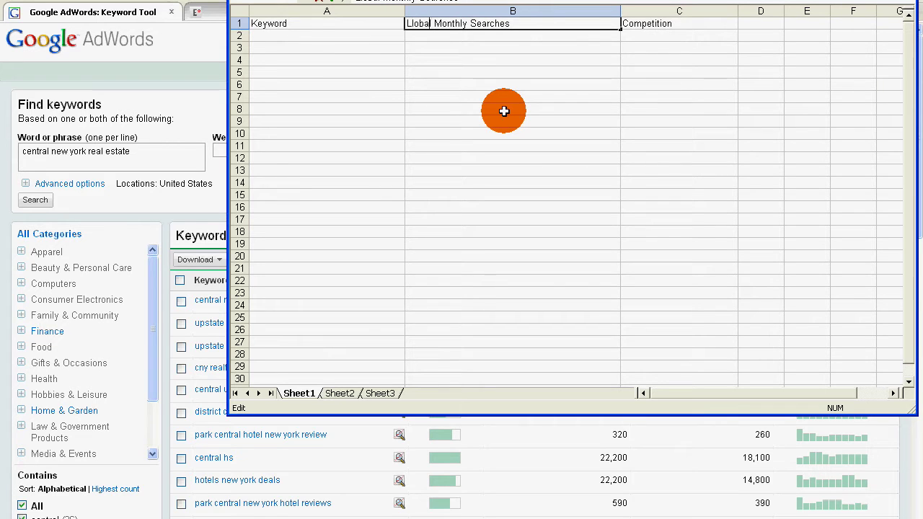
key("BackSpace")
key("BackSpace")
key("BackSpace")
key("BackSpace")
type("ocal")
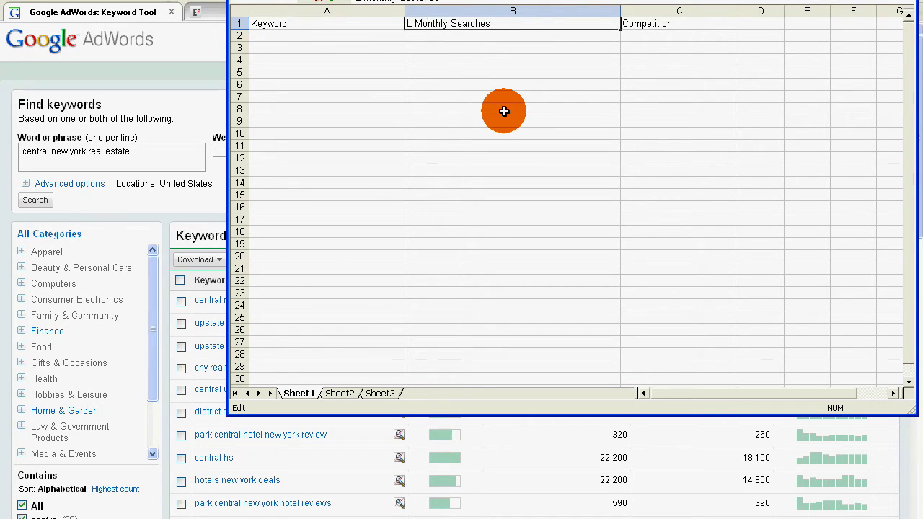
left_click(288, 32)
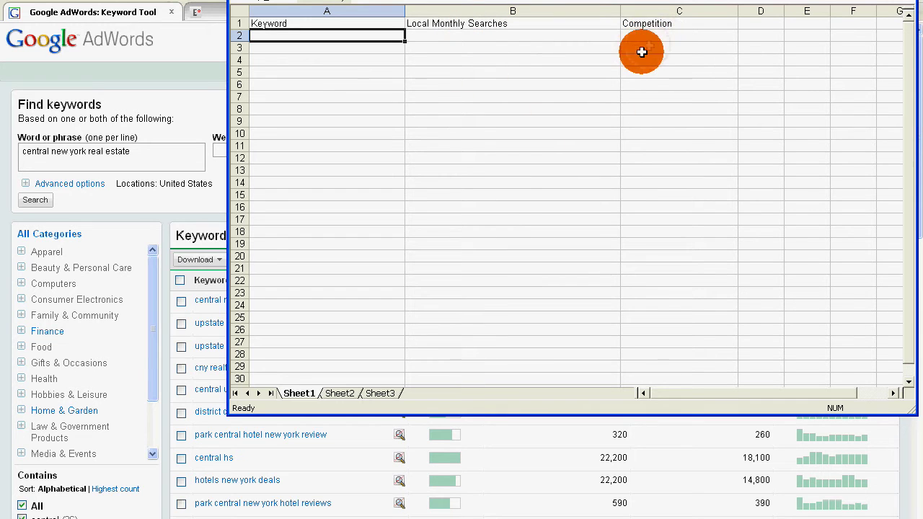
Bring the whole worksheet window into view and enter "central new york real estate" in A2 and 1,900 in B2.
left_click_drag(644, 0, 652, 0)
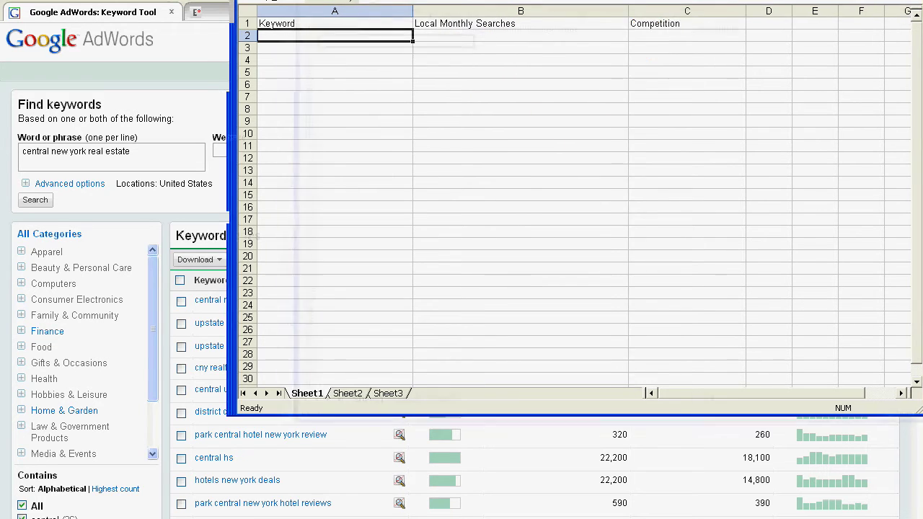
mouse_move(439, 0)
left_mouse_down()
mouse_move(478, 65)
mouse_move(463, 0)
mouse_move(423, 3)
left_mouse_up()
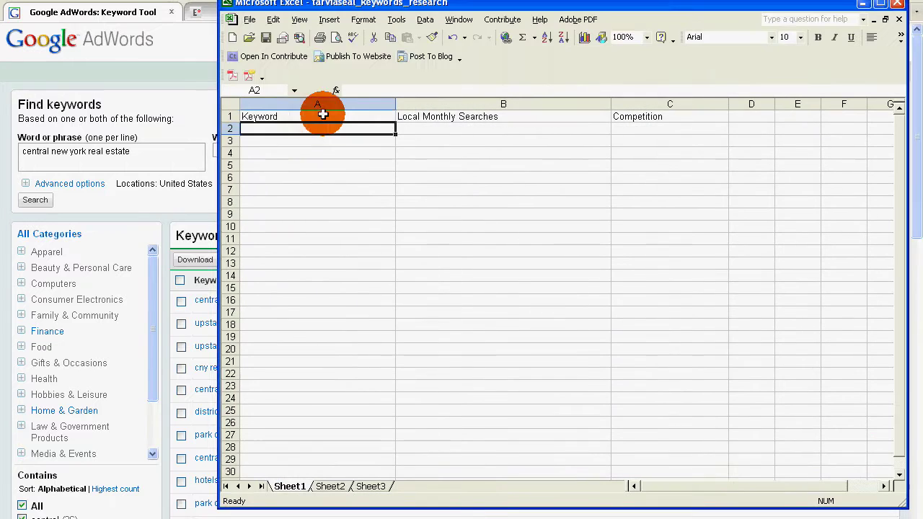
type("cen")
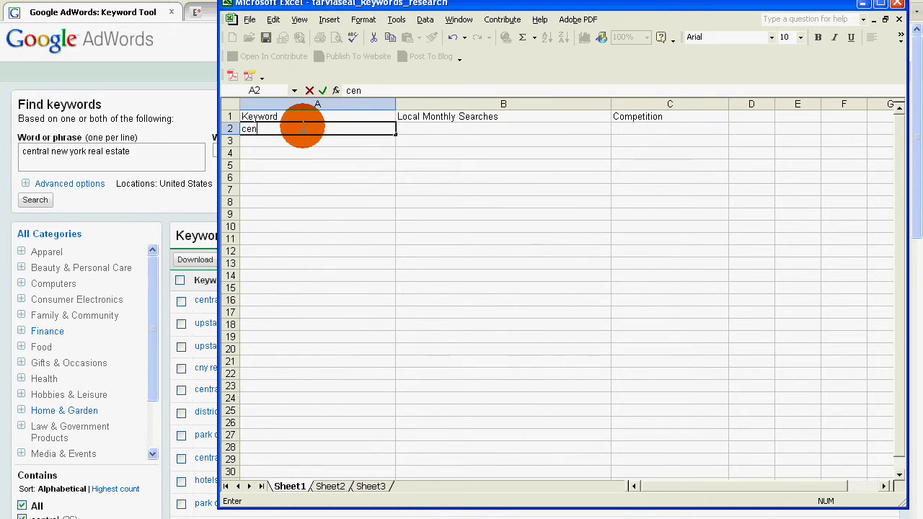
type("tral new york real es")
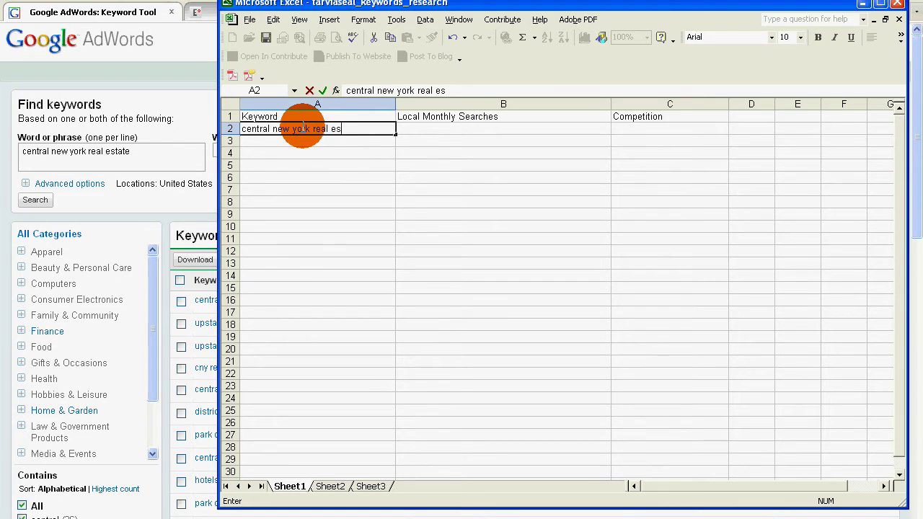
type("tate")
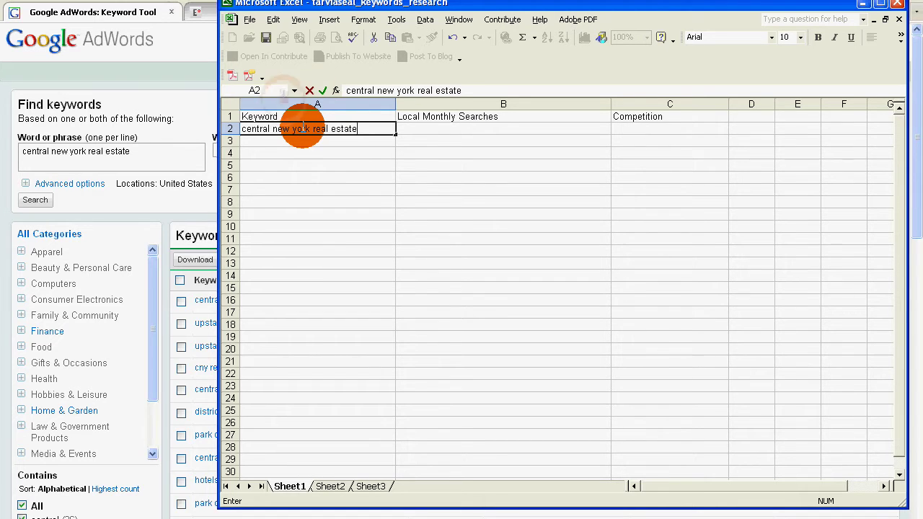
left_click(436, 128)
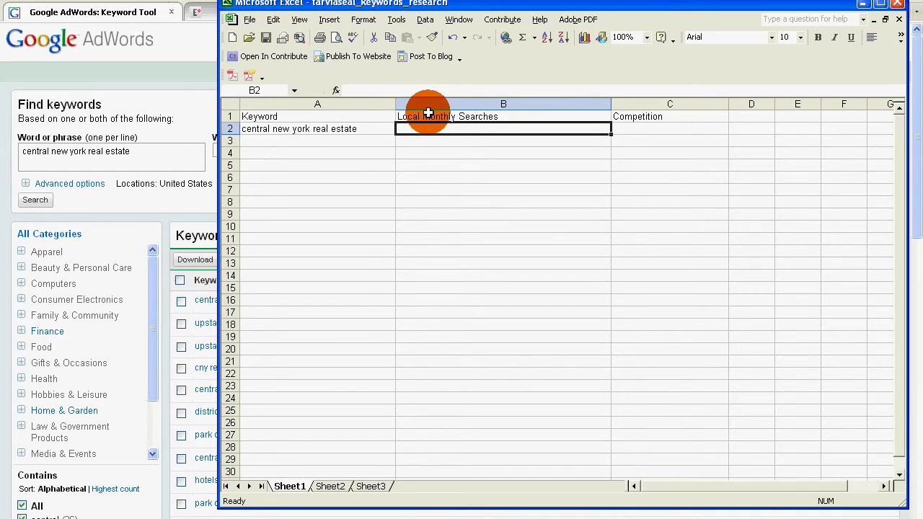
type("1,900")
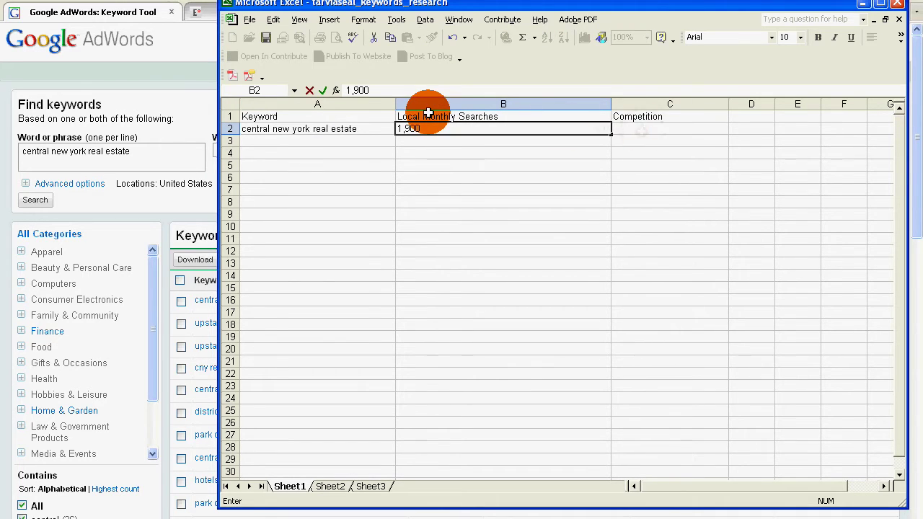
key("Tab")
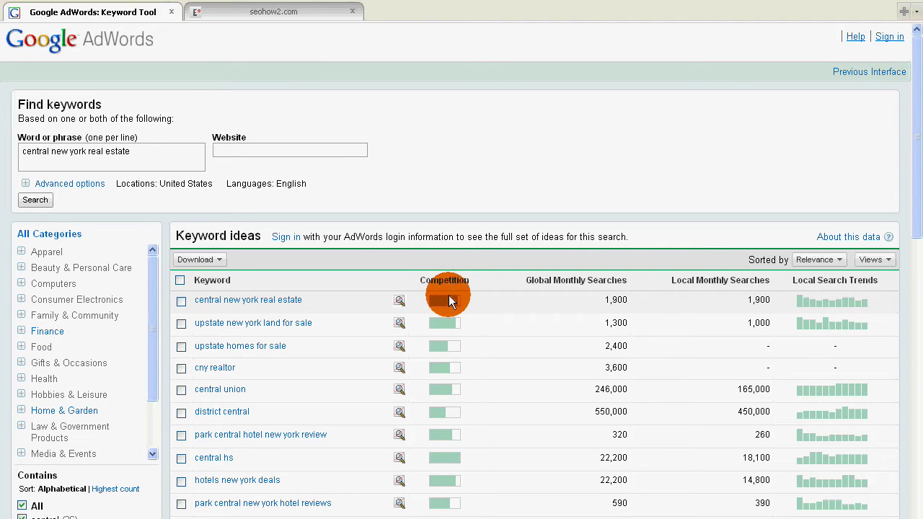
Switch back to the web browser and open the Google home page in a new tab.
double_click(779, 16)
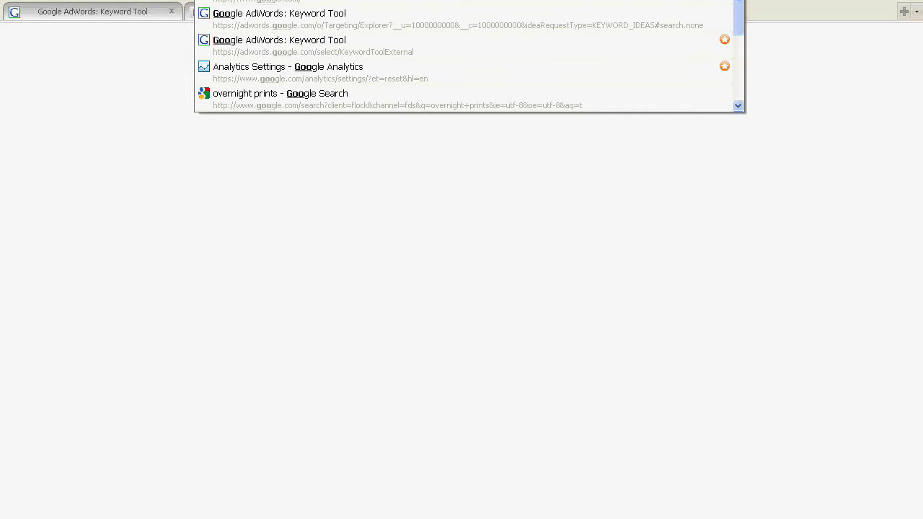
type("gle.c")
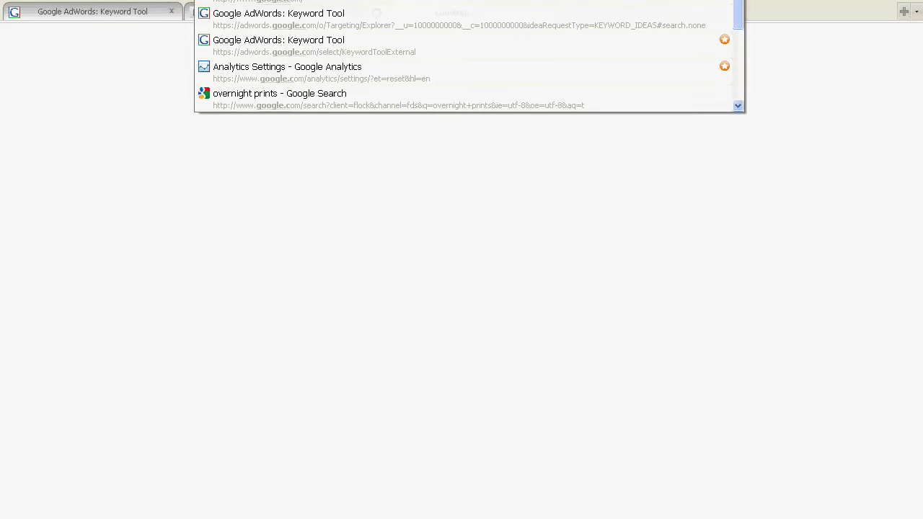
key("Return")
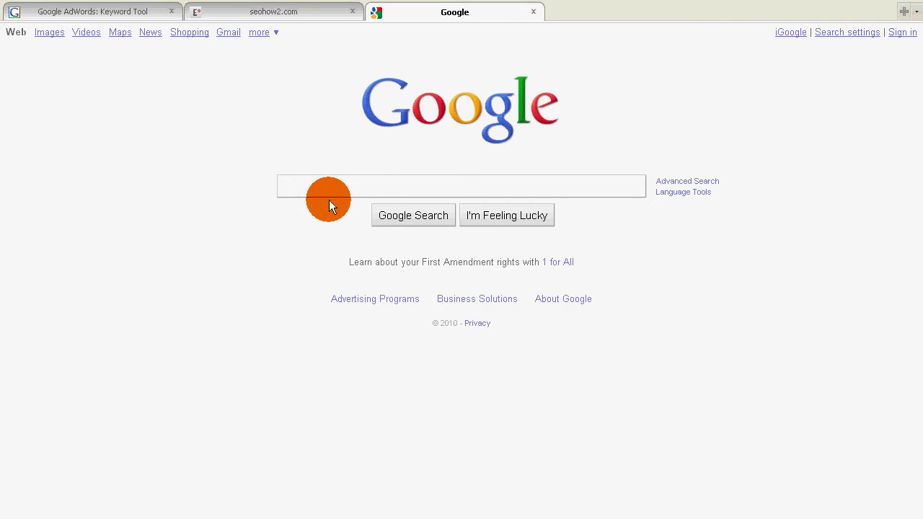
Search Google for the exact phrase "central New York Real Estate", enclosed in quotation marks.
left_click(317, 186)
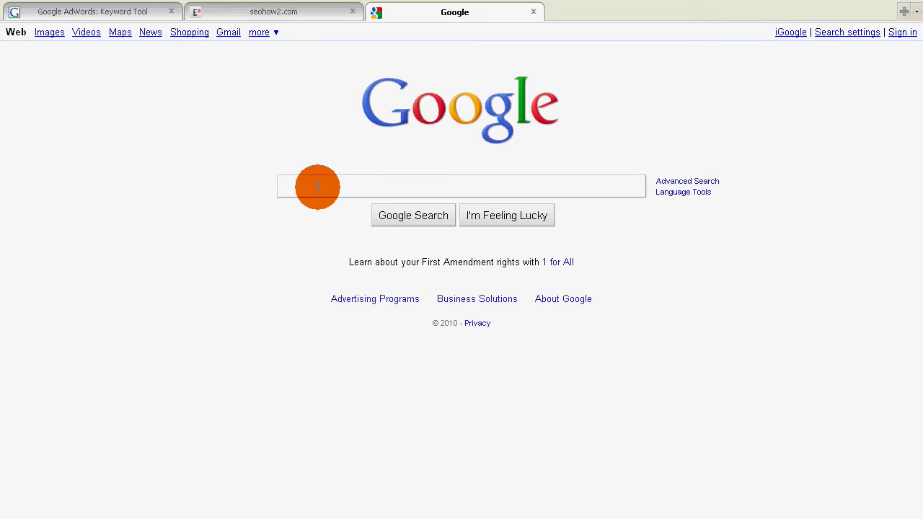
type("\"central N")
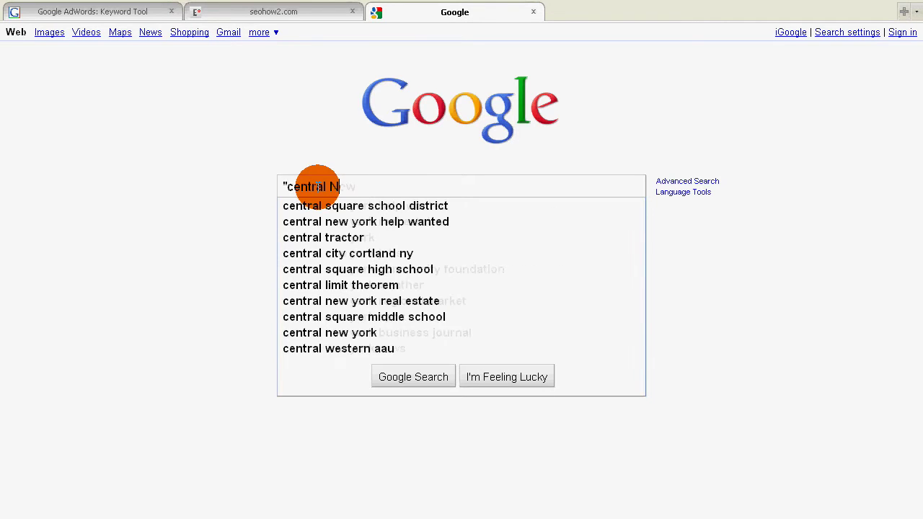
type("ew York ")
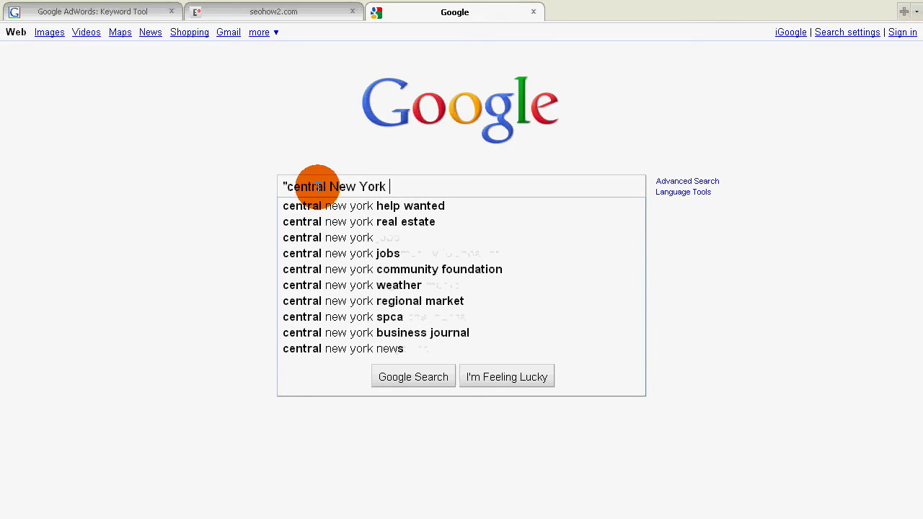
type("Re")
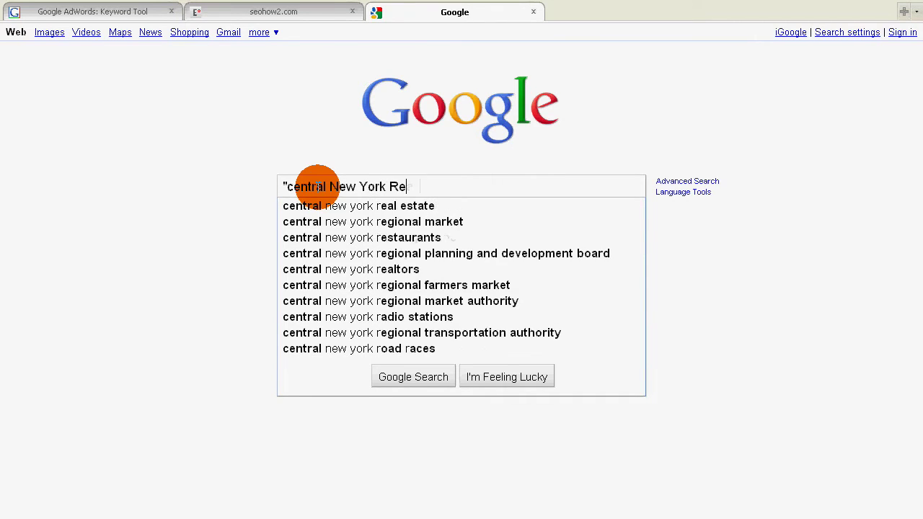
type("al Estate")
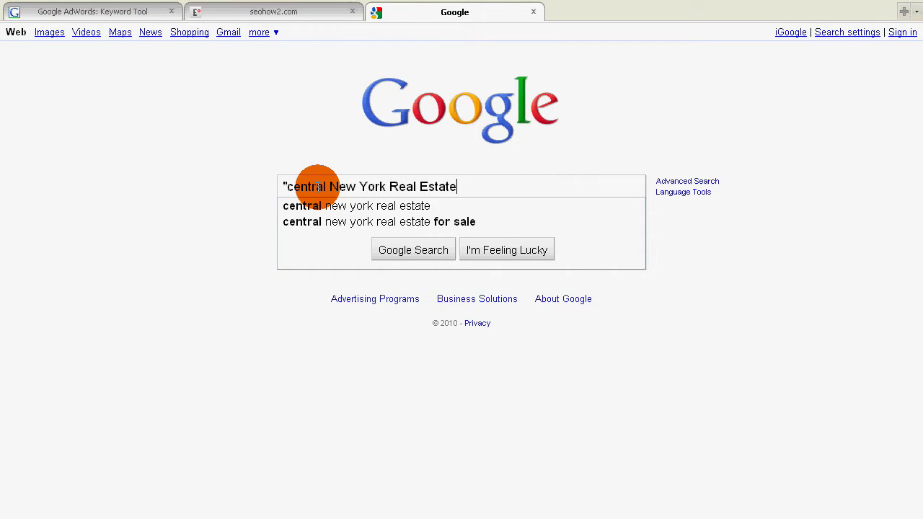
type("\"")
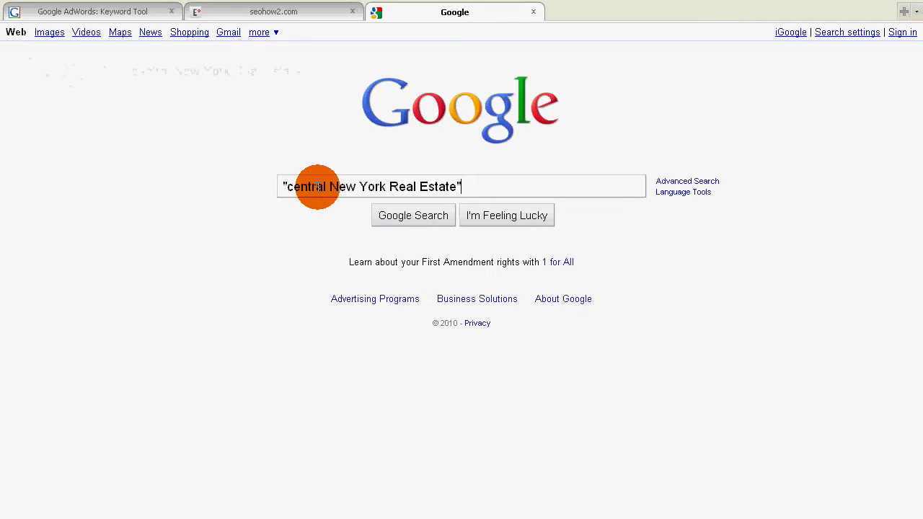
key("Return")
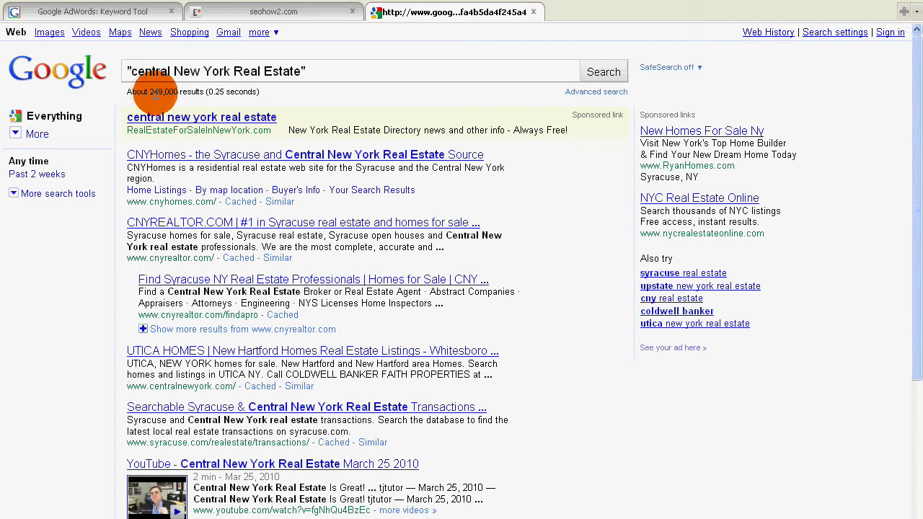
Copy the result count 249,000 from the Google results page and paste it into C2 of the Excel keyword sheet.
left_click_drag(149, 92, 177, 87)
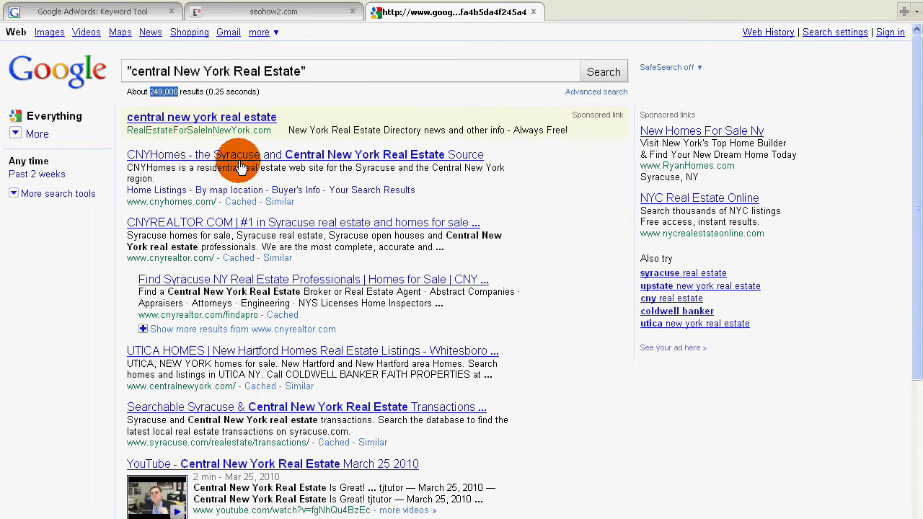
right_click(163, 92)
left_click(186, 113)
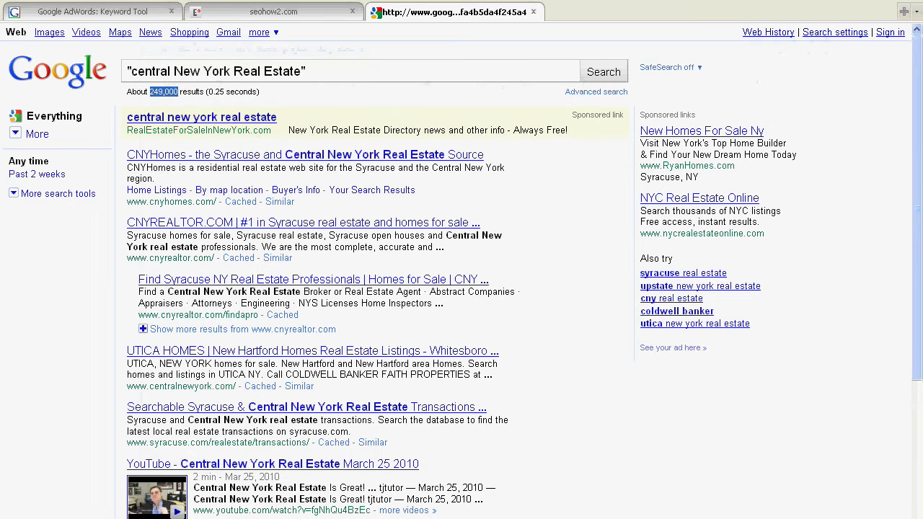
key("alt+Tab")
left_click(583, 175)
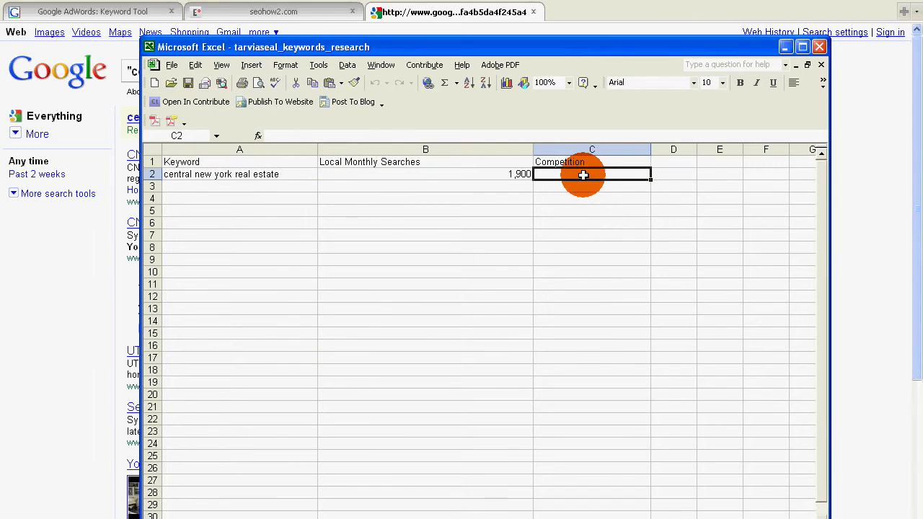
key("ctrl+v")
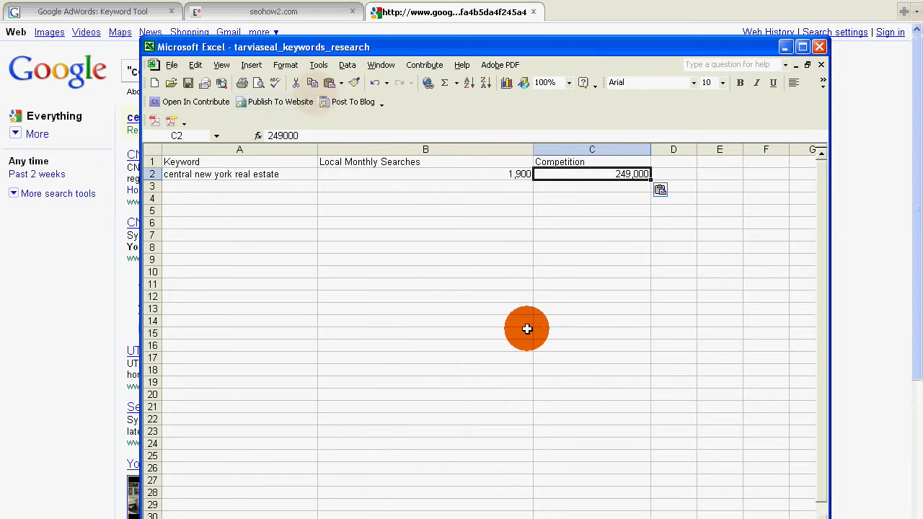
Switch back to the AdWords Keyword Tool in the browser and look through the keyword ideas for "central new york real estate".
left_click(128, 16)
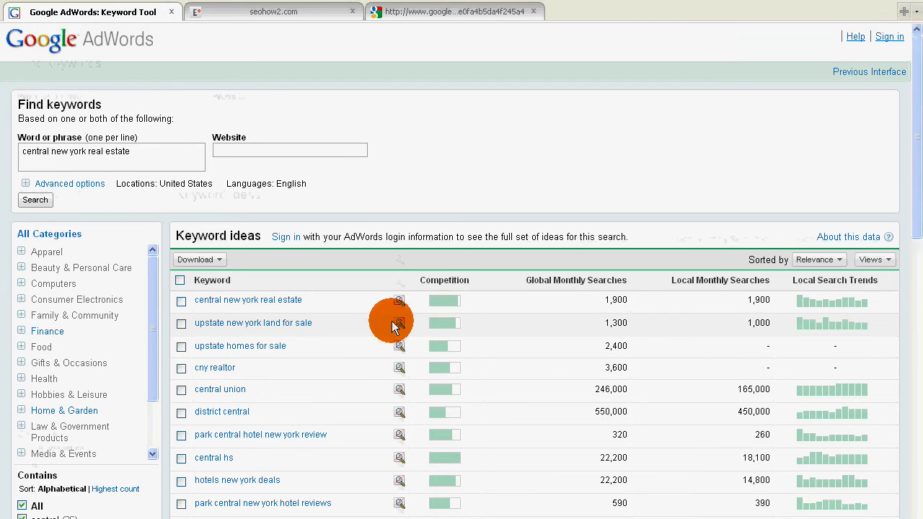
scroll(339, 324, "down", 1)
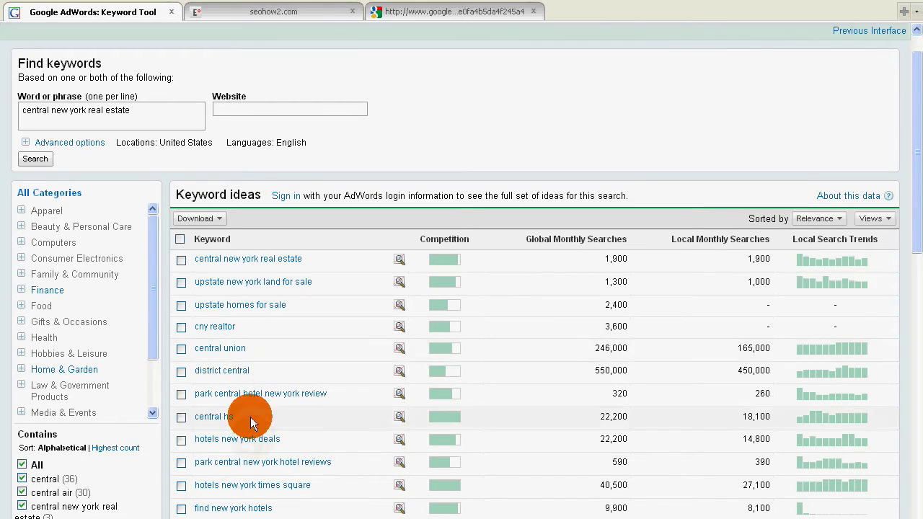
scroll(304, 490, "down", 1)
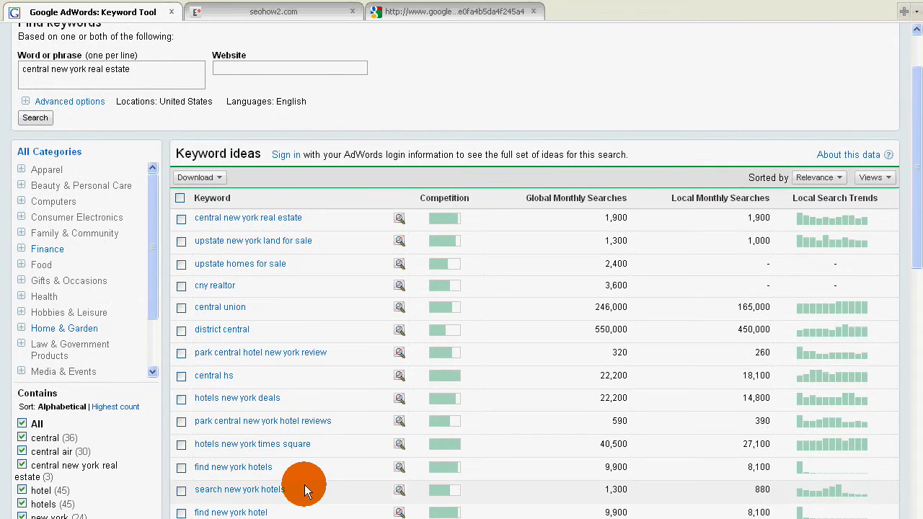
scroll(305, 491, "down", 1)
scroll(304, 490, "down", 2)
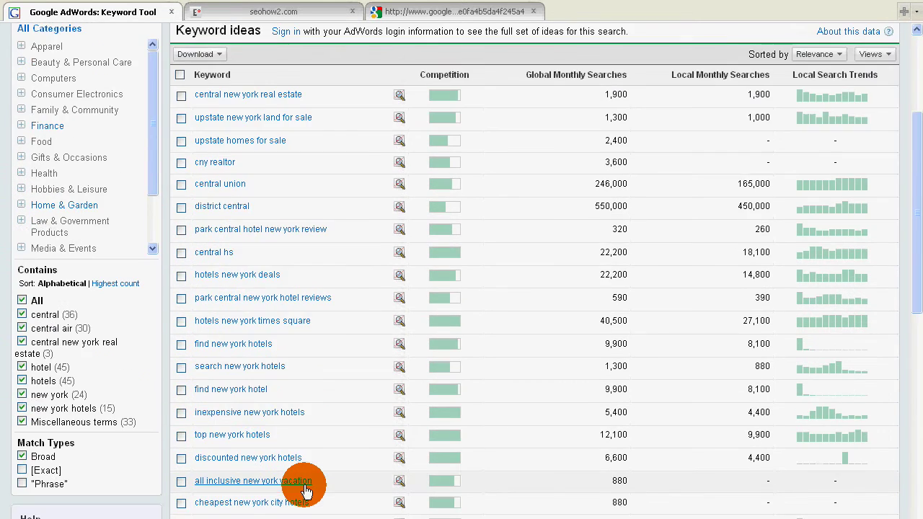
scroll(305, 490, "down", 1)
scroll(304, 490, "down", 1)
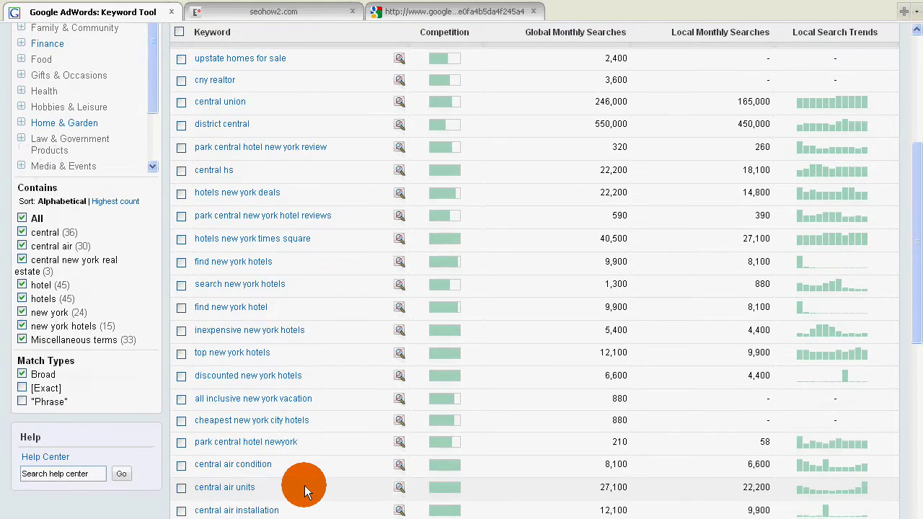
scroll(304, 490, "down", 3)
scroll(303, 490, "down", 2)
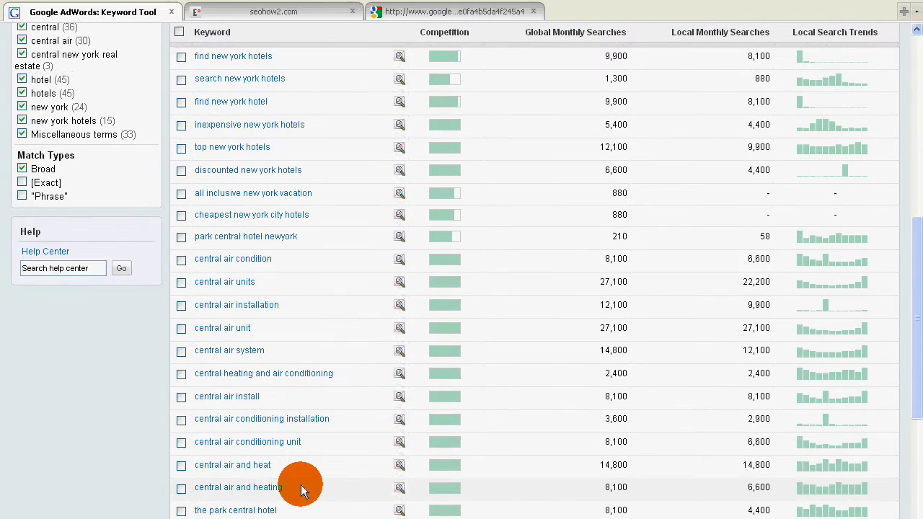
scroll(302, 489, "down", 5)
scroll(299, 482, "down", 1)
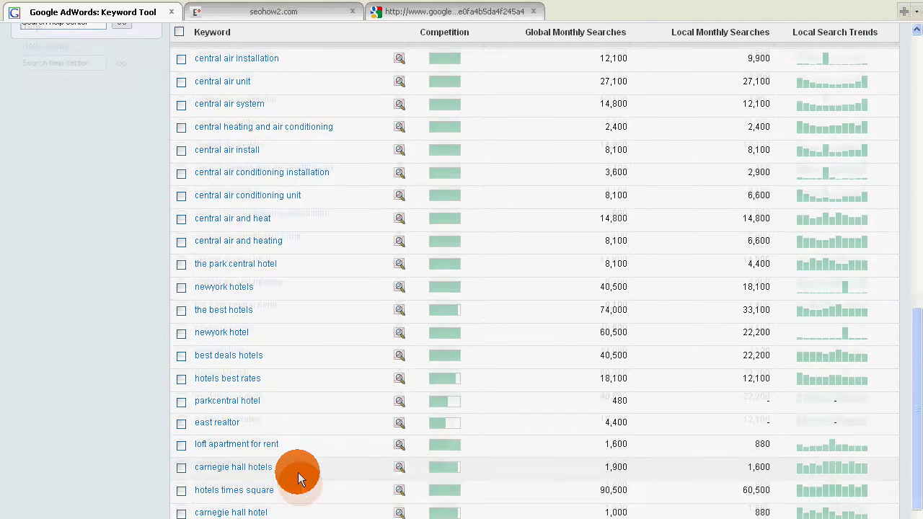
key("Home")
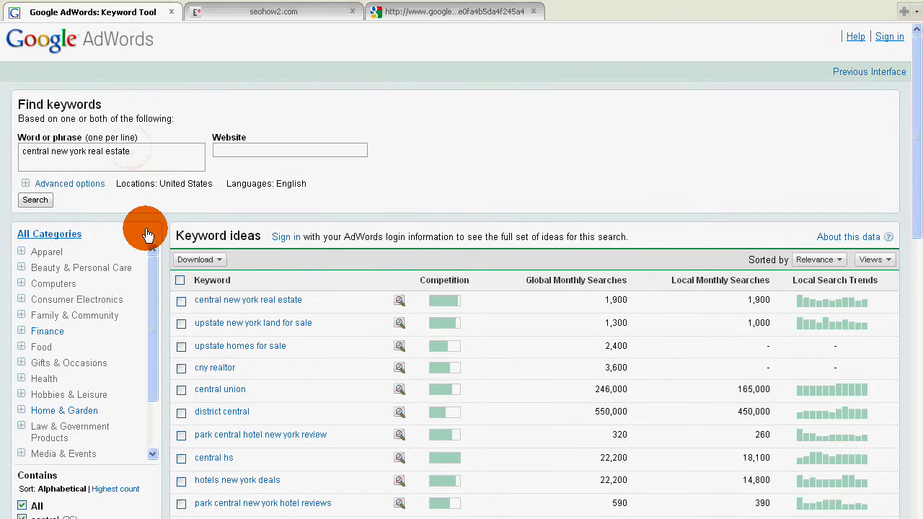
Replace the phrase in the Keyword Tool with "syracuse real estate" and search for its keyword ideas.
double_click(123, 151)
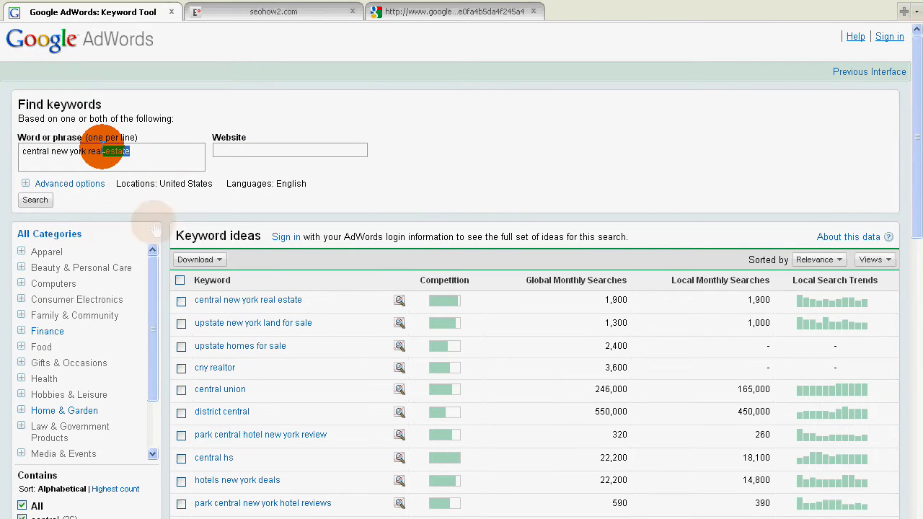
triple_click(174, 146)
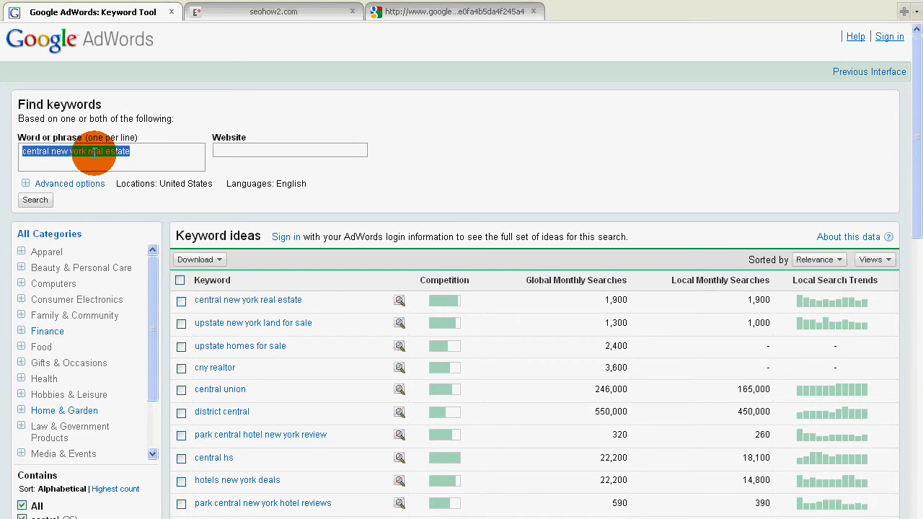
type("syracus")
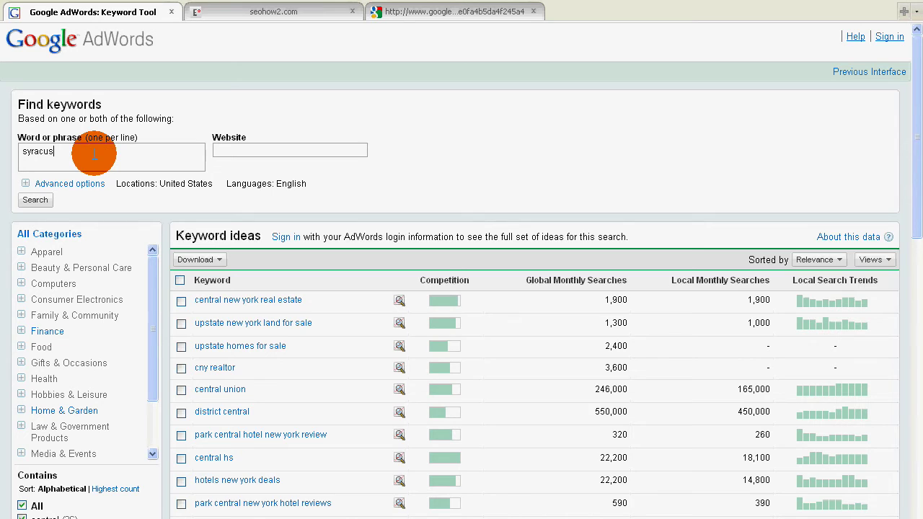
type("e real estate")
left_click(36, 201)
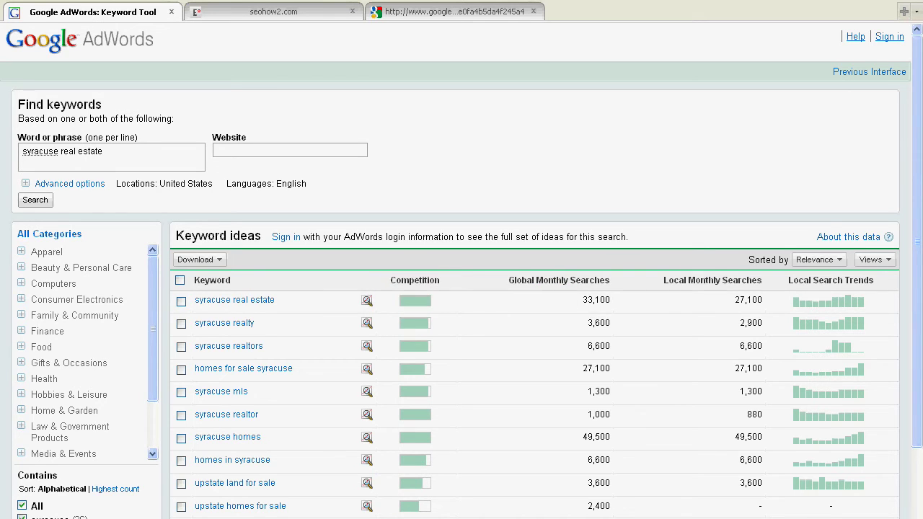
Switch to the Excel keyword sheet, reposition its window and enter "syracuse realestate" in A3.
key("alt+Tab")
left_click_drag(531, 50, 638, 0)
left_click(298, 105)
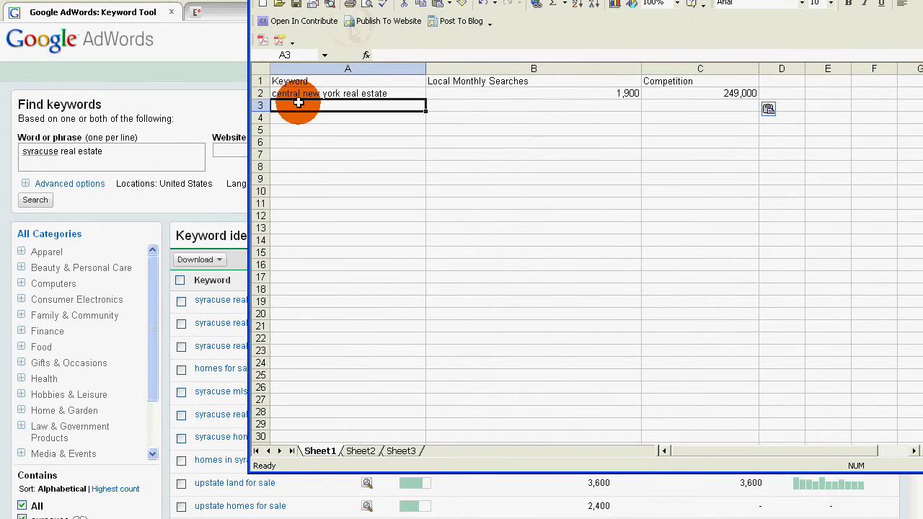
left_click_drag(389, 0, 321, 23)
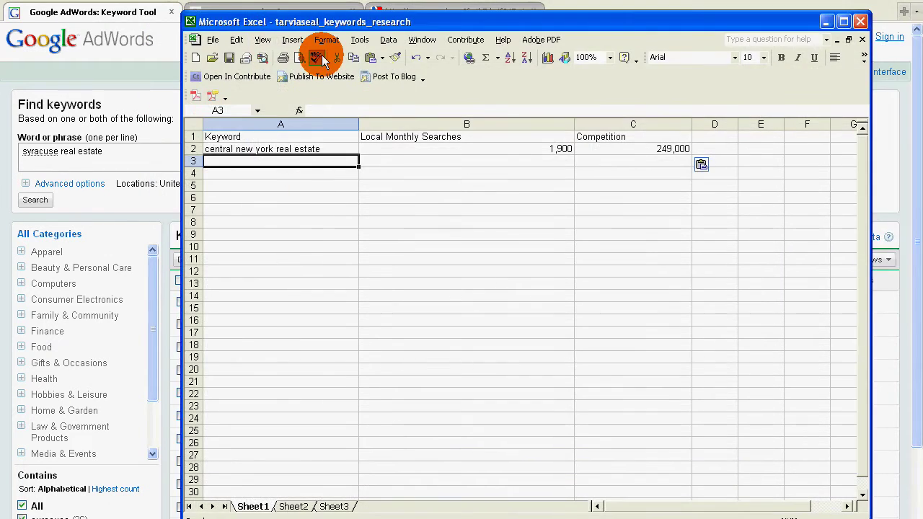
type("syra")
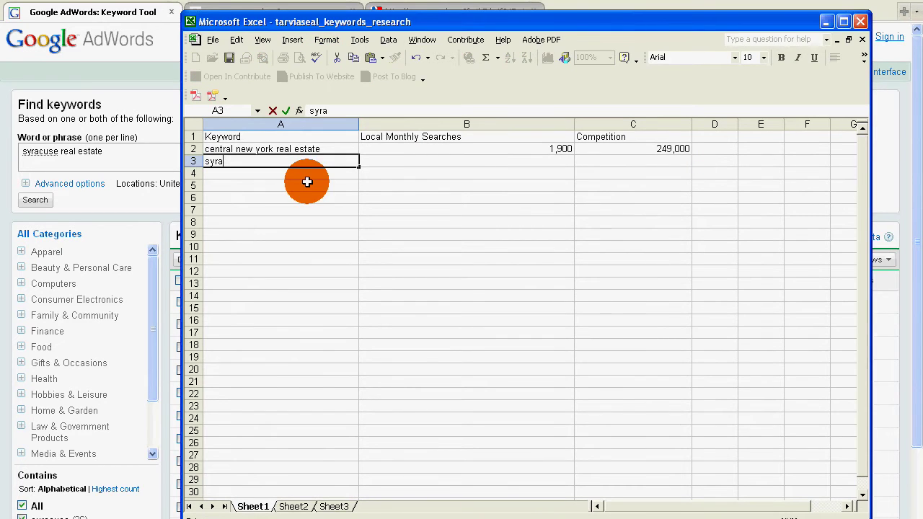
type("cuse realestate")
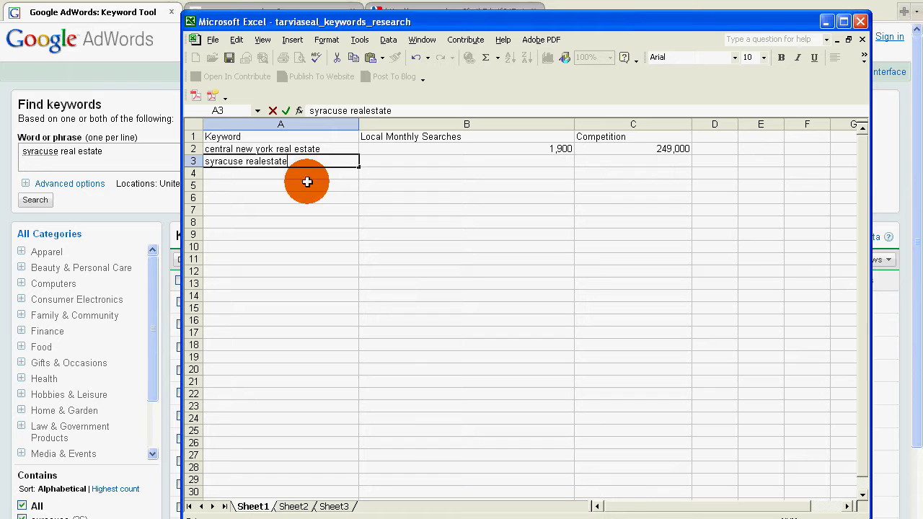
left_click(427, 168)
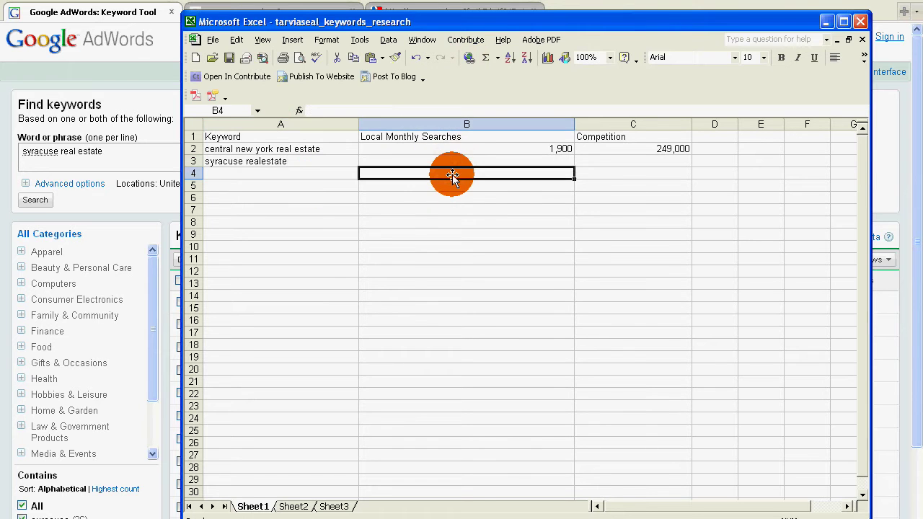
Move the Excel window so its columns stay in view and enter 27,100 as the local monthly searches in B3.
left_click_drag(486, 27, 399, 46)
left_click(441, 186)
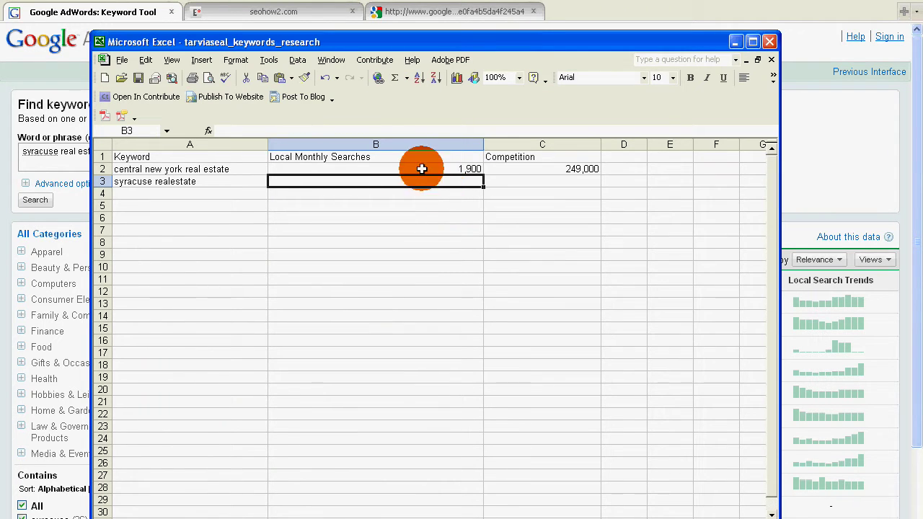
type("27")
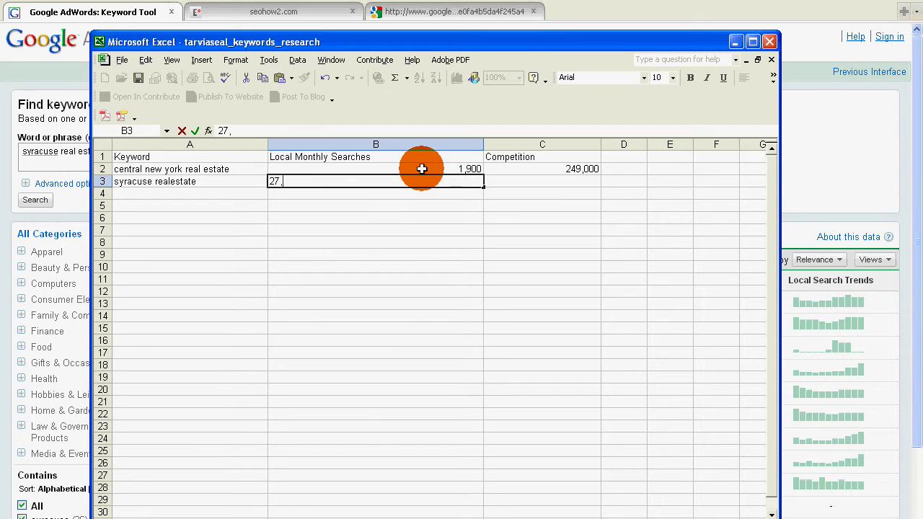
type(",100")
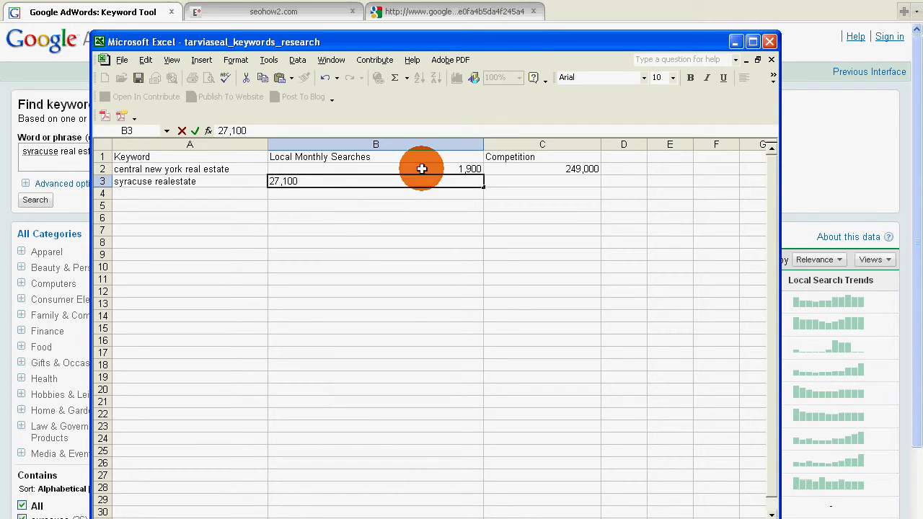
Return to the Google results page in the browser and search for the exact phrase "syracuse real estate", keeping the quotation marks.
left_click(438, 16)
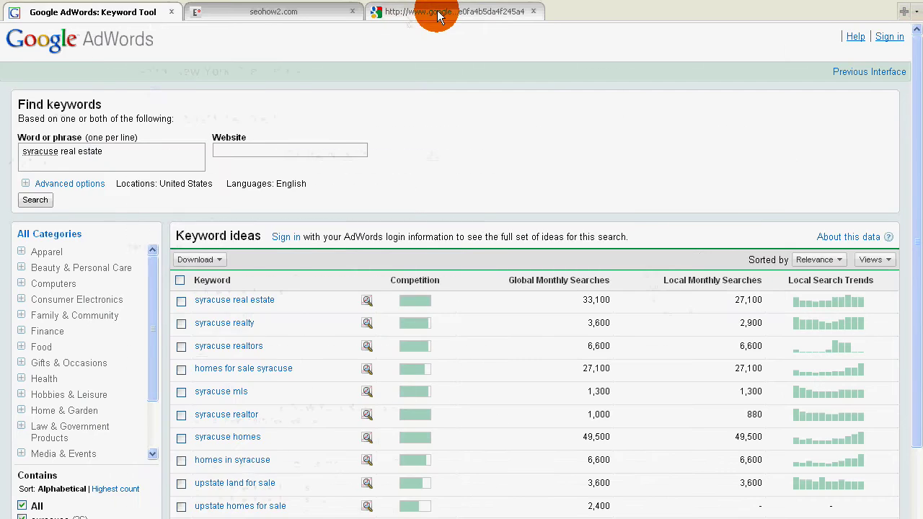
left_click(437, 16)
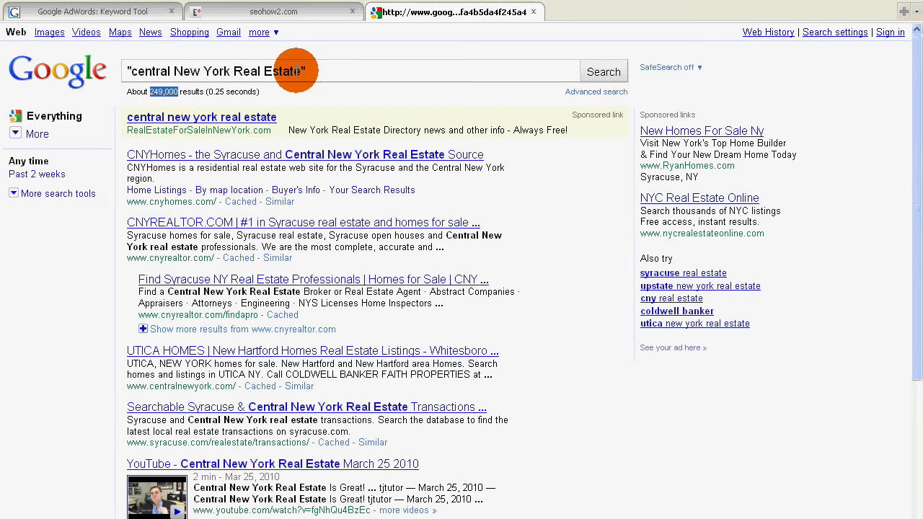
left_click_drag(300, 71, 133, 67)
type("syracuse ")
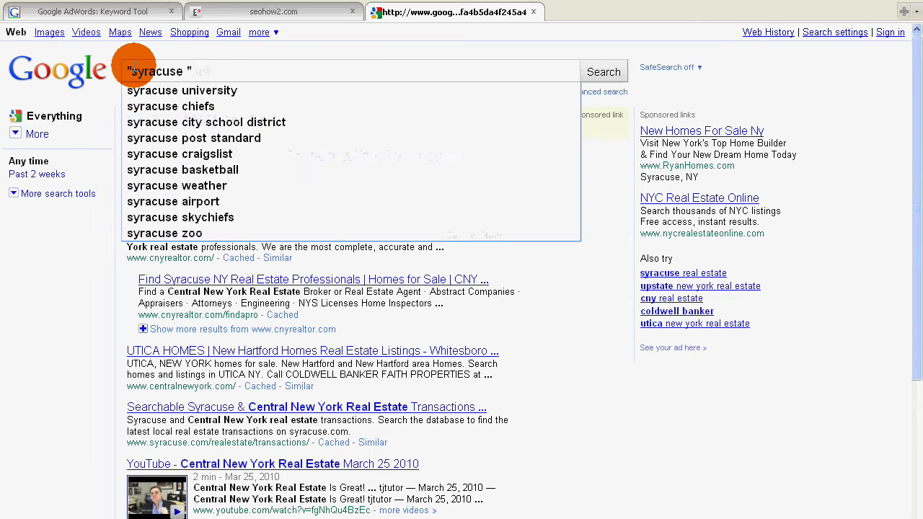
type("real estate")
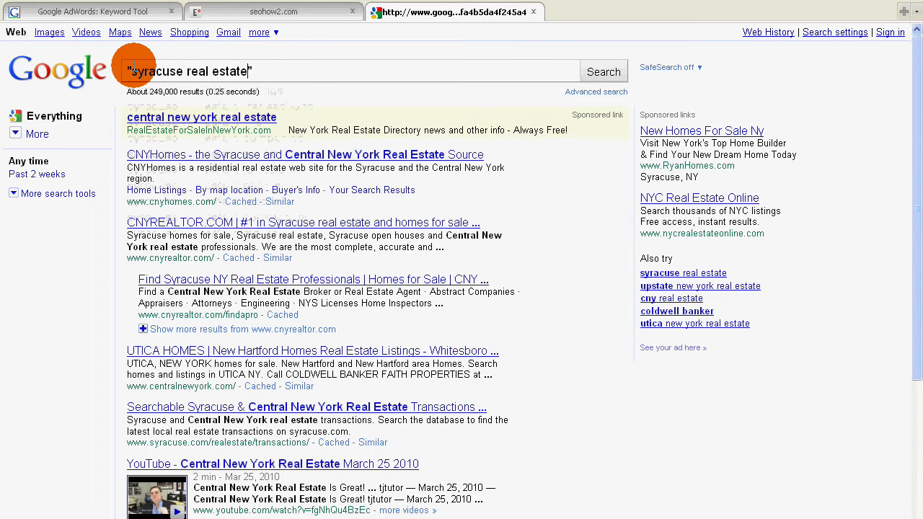
key("Return")
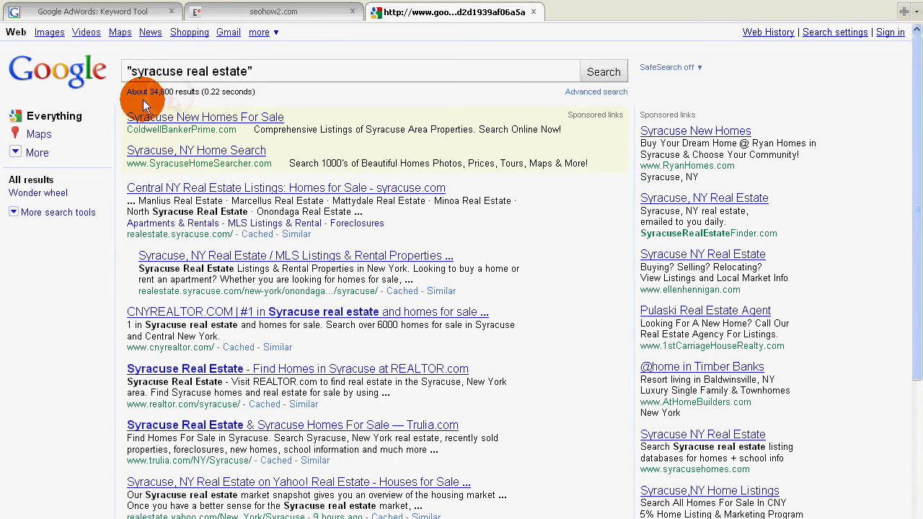
Copy the result count 34,800 from the Google page and paste it into C3 of the Excel keyword sheet.
left_click_drag(175, 93, 150, 92)
key("ctrl+c")
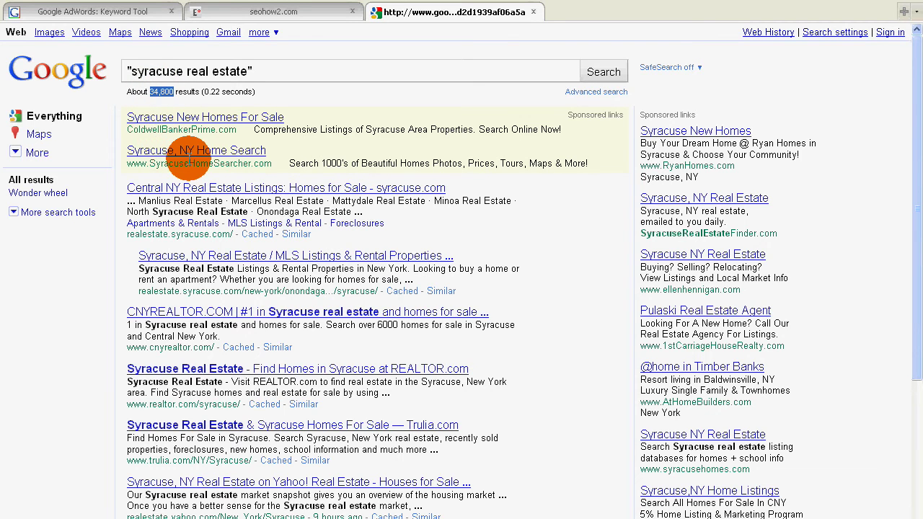
key("alt+Tab")
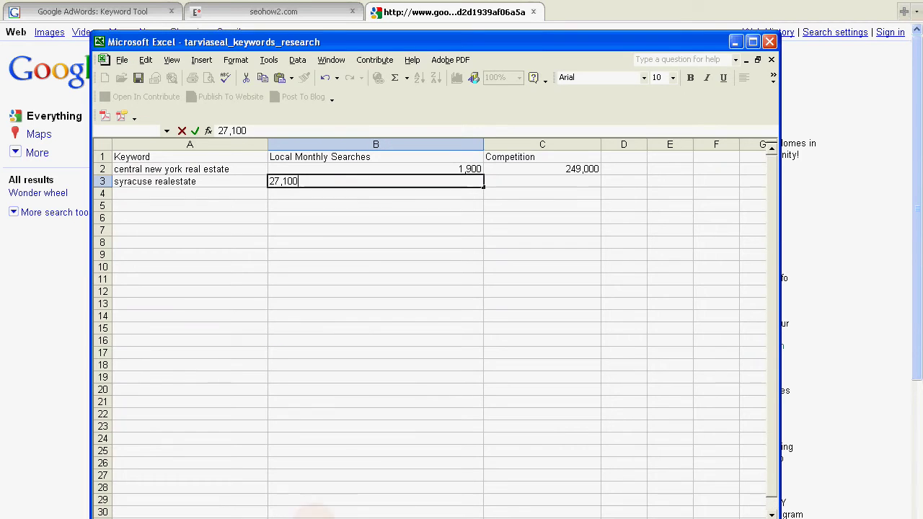
left_click(554, 183)
key("ctrl+v")
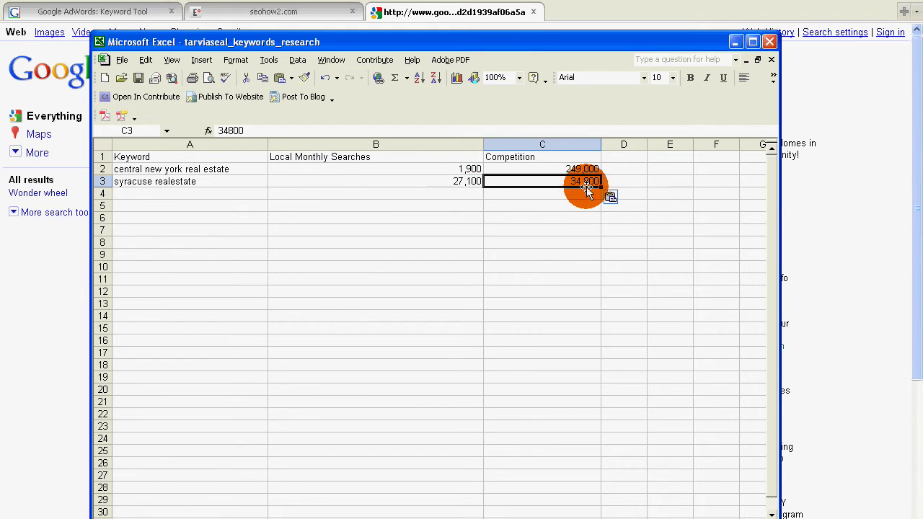
Compare the monthly searches and competition of the two keywords in rows 2 and 3.
left_click(189, 183)
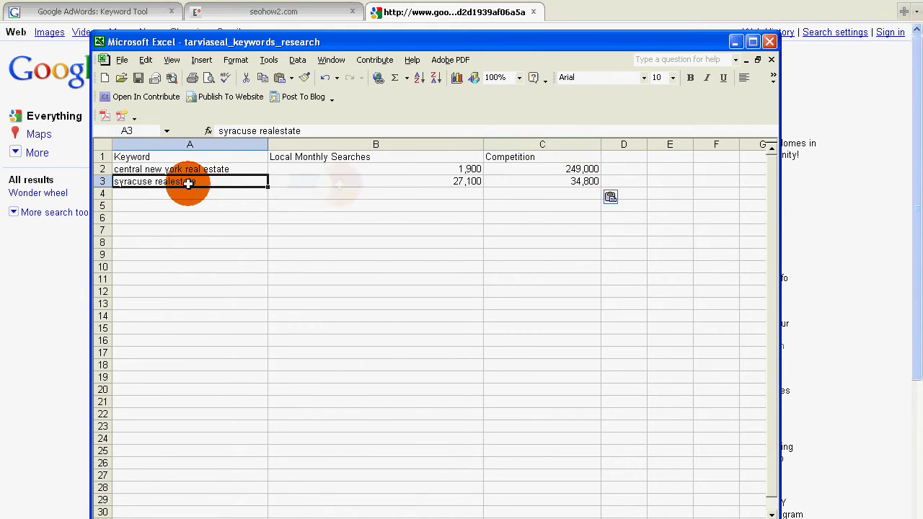
left_click_drag(189, 184, 505, 181)
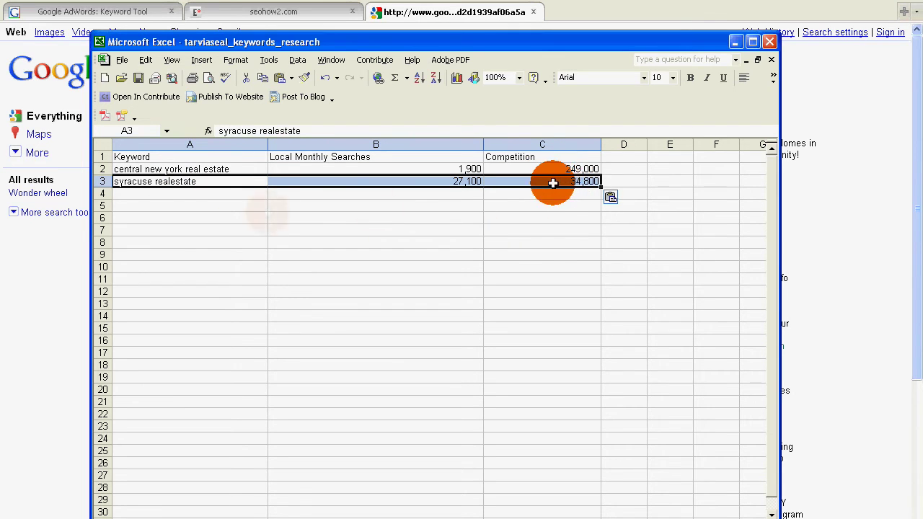
left_click(199, 169)
left_click(472, 181)
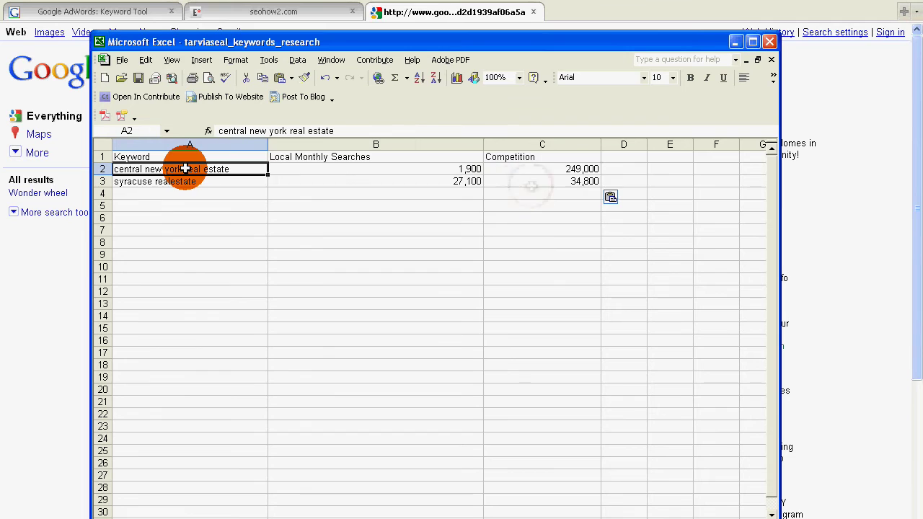
Pick the keyword "homes for sale syracuse" from the AdWords Keyword Tool ideas and enter it in A4 of the Excel keyword sheet.
left_click_drag(189, 168, 531, 186)
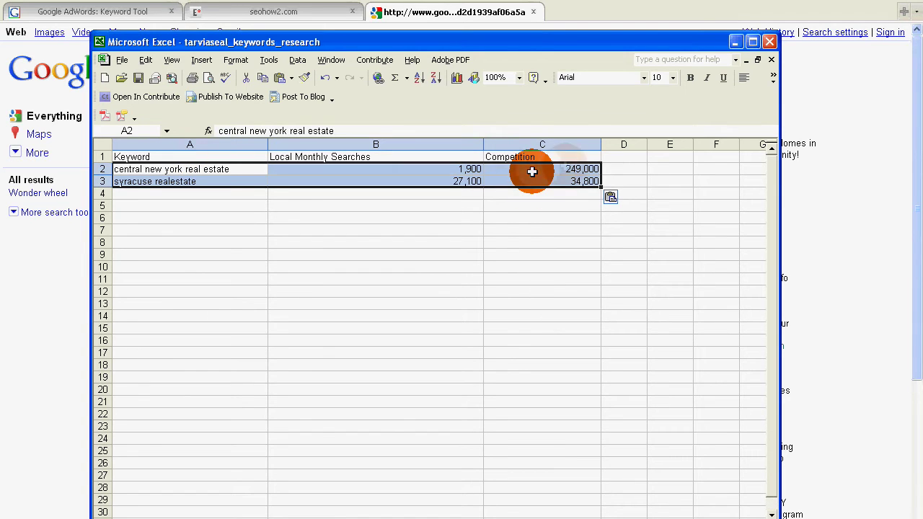
left_click(574, 191)
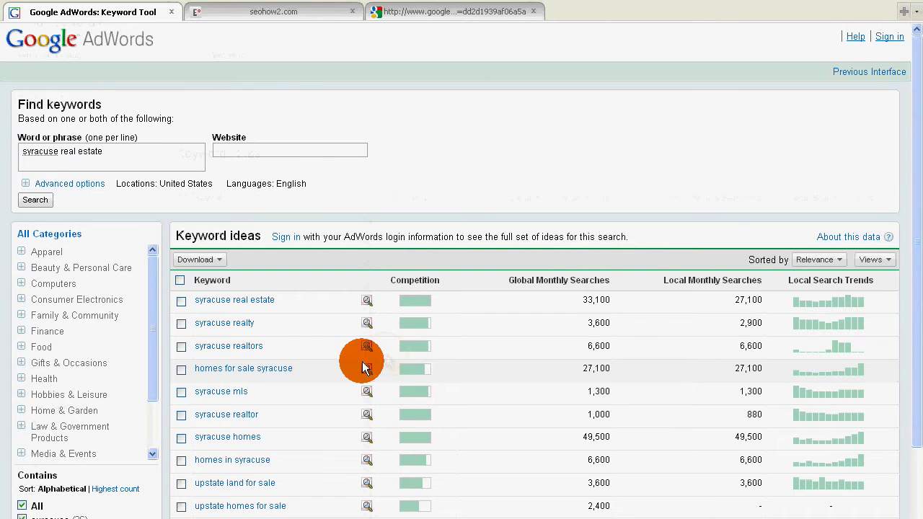
scroll(363, 368, "down", 2)
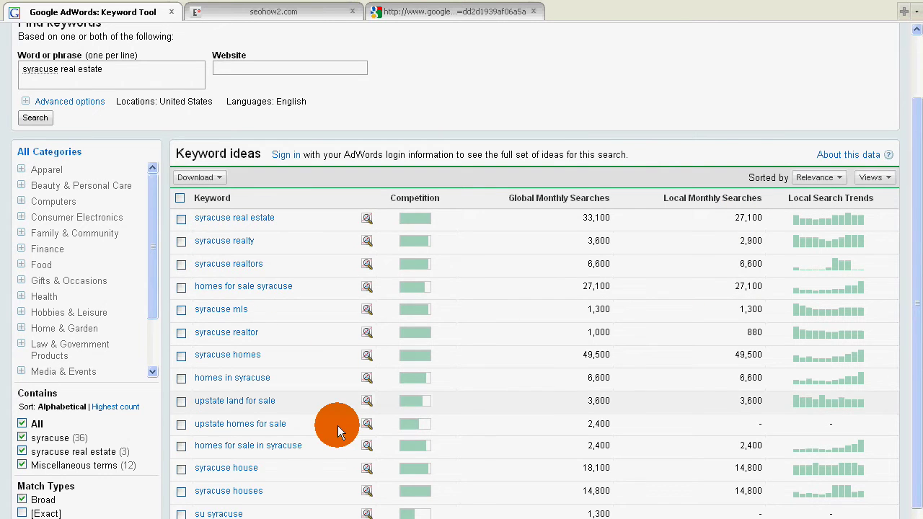
key("alt+Tab")
left_click(194, 192)
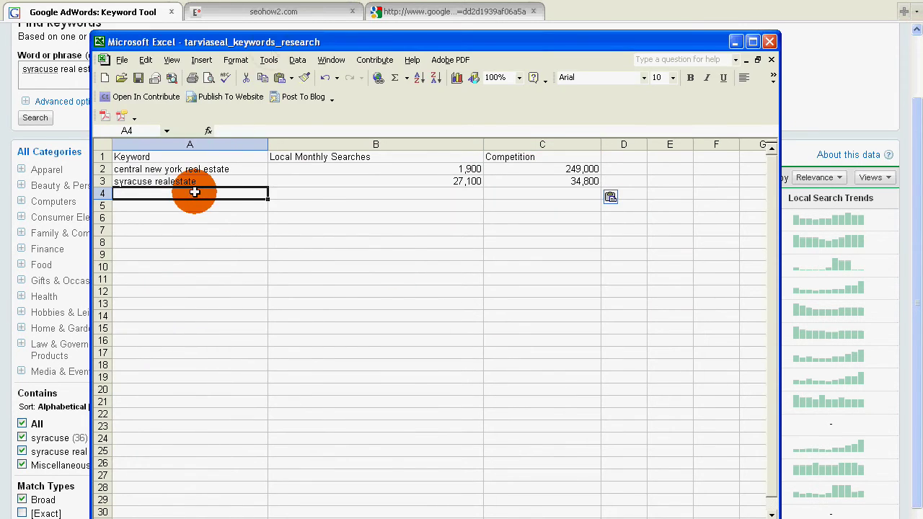
left_click_drag(273, 47, 596, 116)
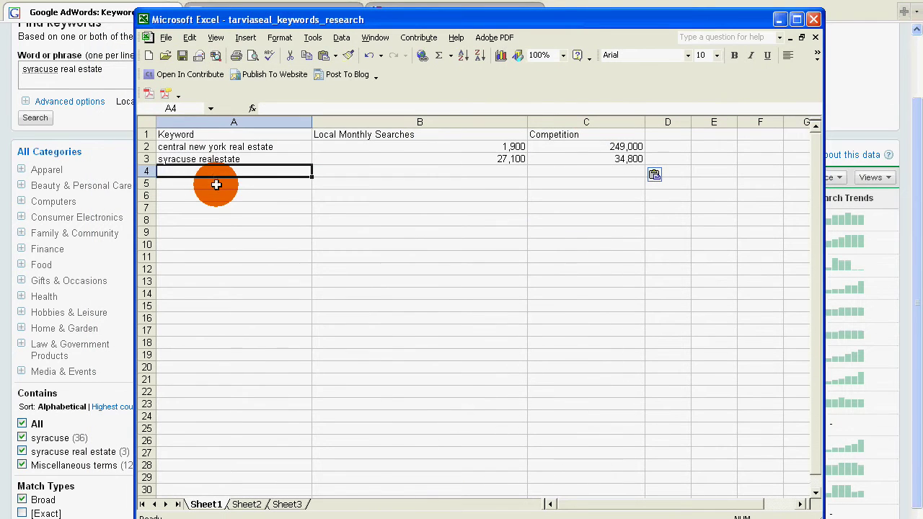
type("h")
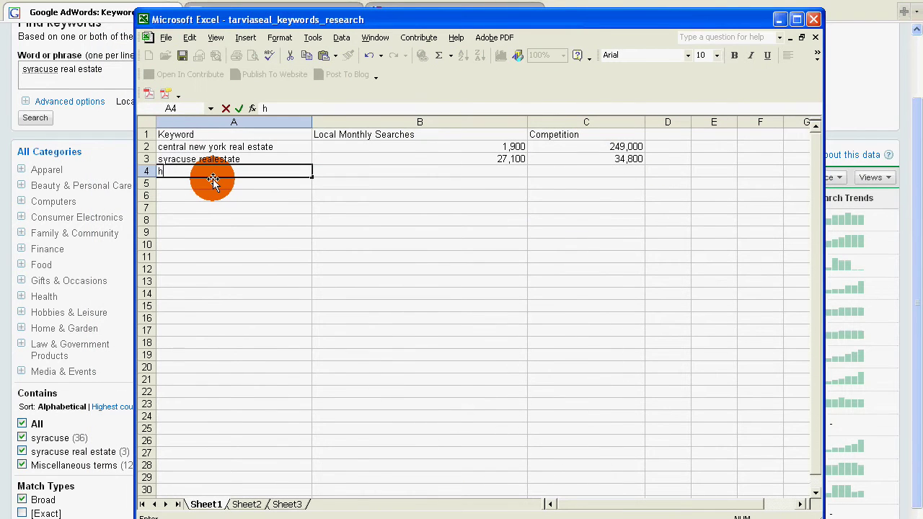
type("omes for sale syracuse")
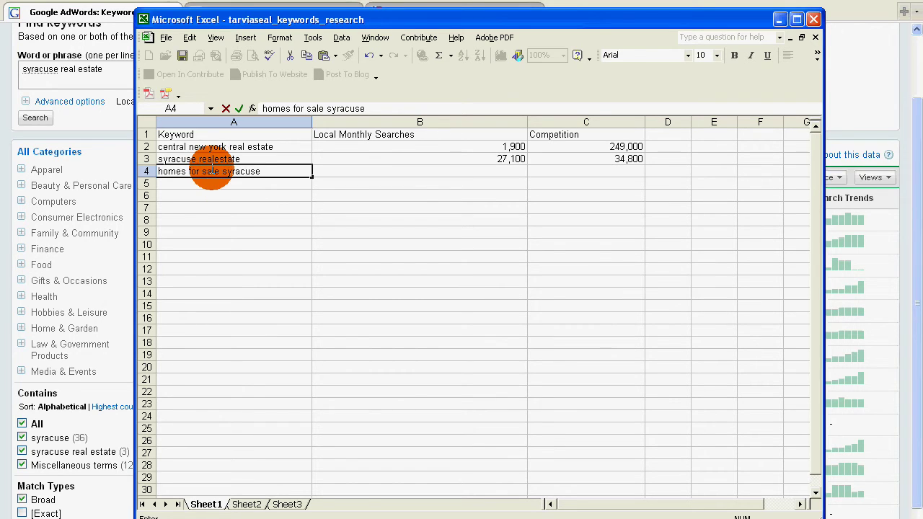
Enter 27,100 in B4 as the local monthly searches for "homes for sale syracuse".
left_click(449, 169)
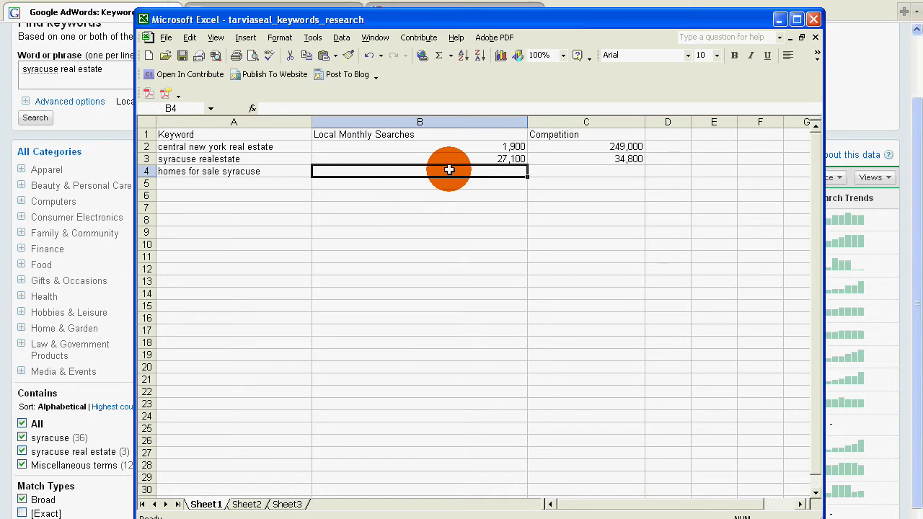
type("27")
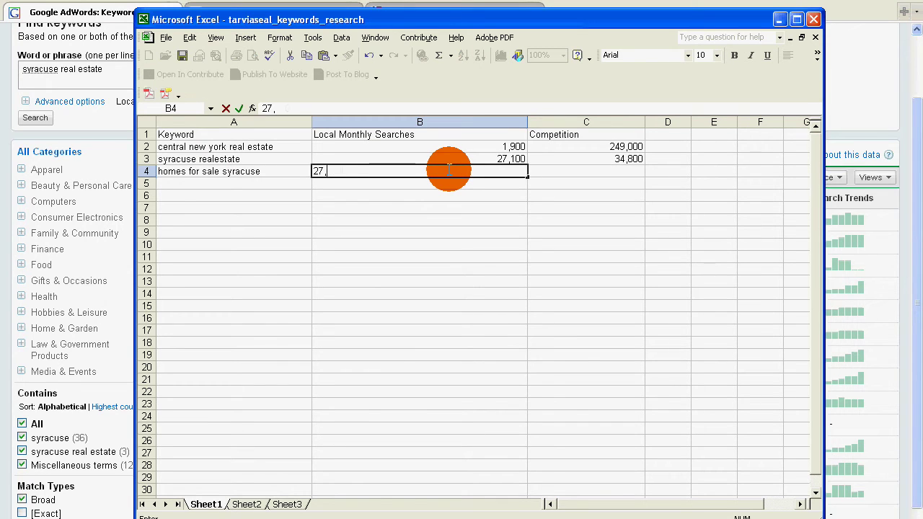
type(",100")
left_click(617, 174)
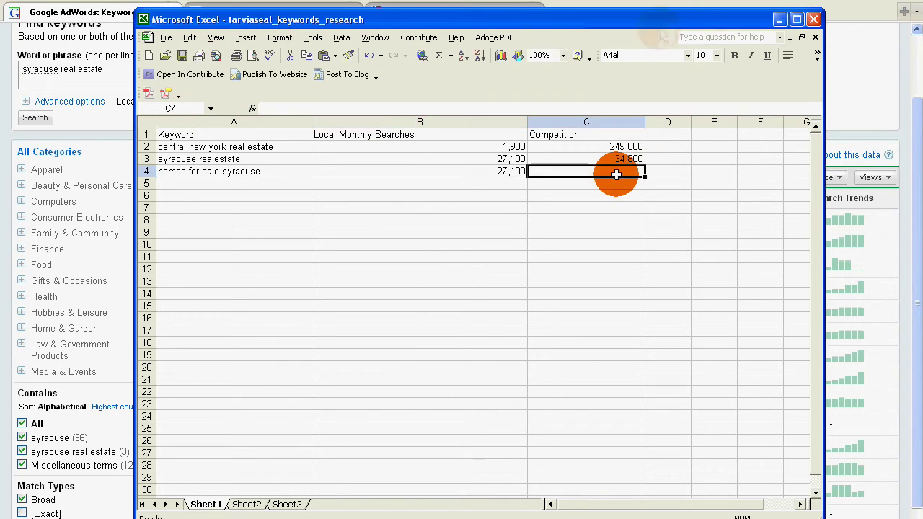
Return to the Google results page in the browser and search for the exact phrase "homes for sale syracuse", keeping the quotation marks.
left_click_drag(447, 21, 442, 71)
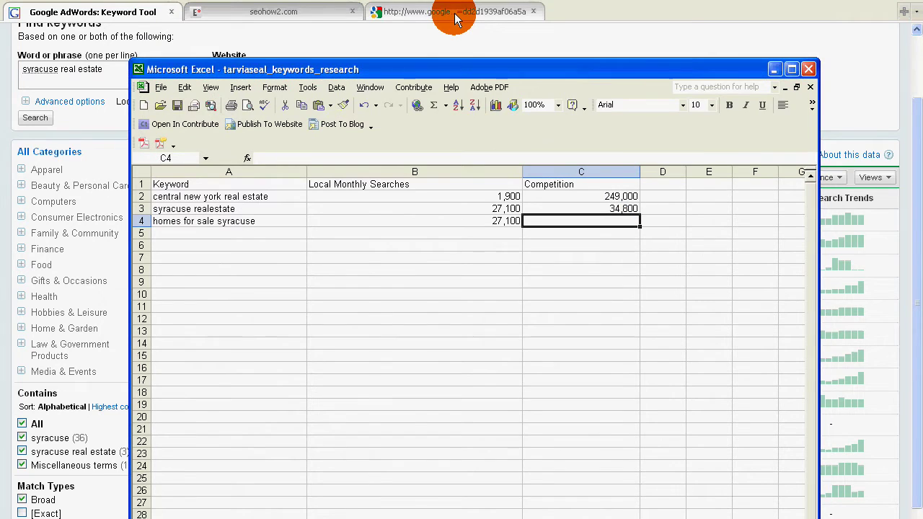
left_click(455, 14)
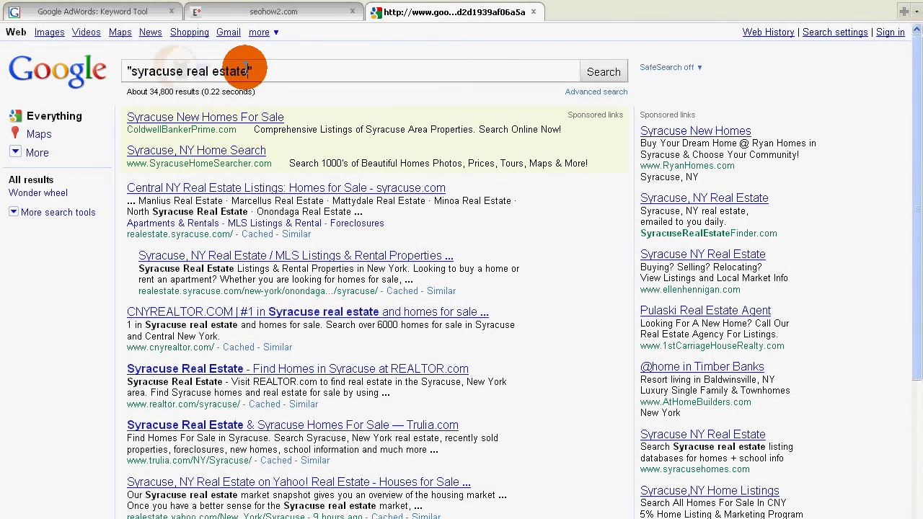
left_click_drag(247, 71, 122, 72)
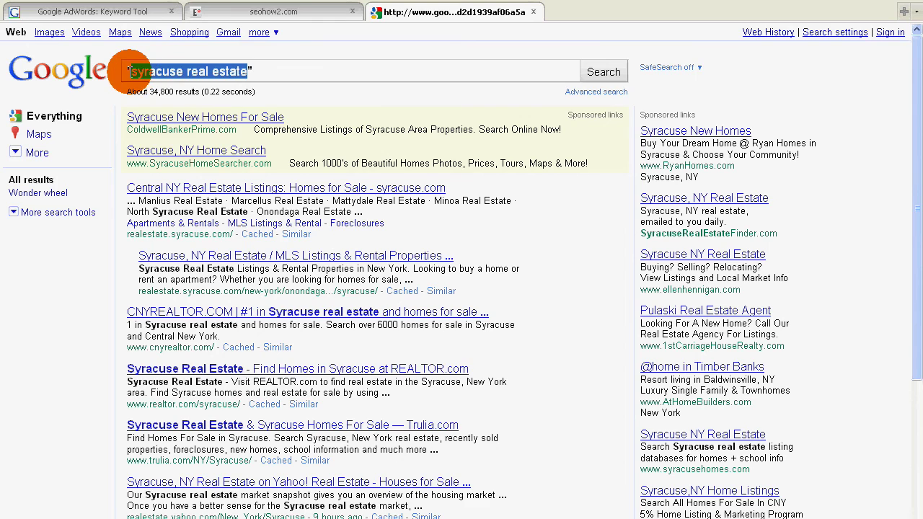
type("home")
type("s for sale sy")
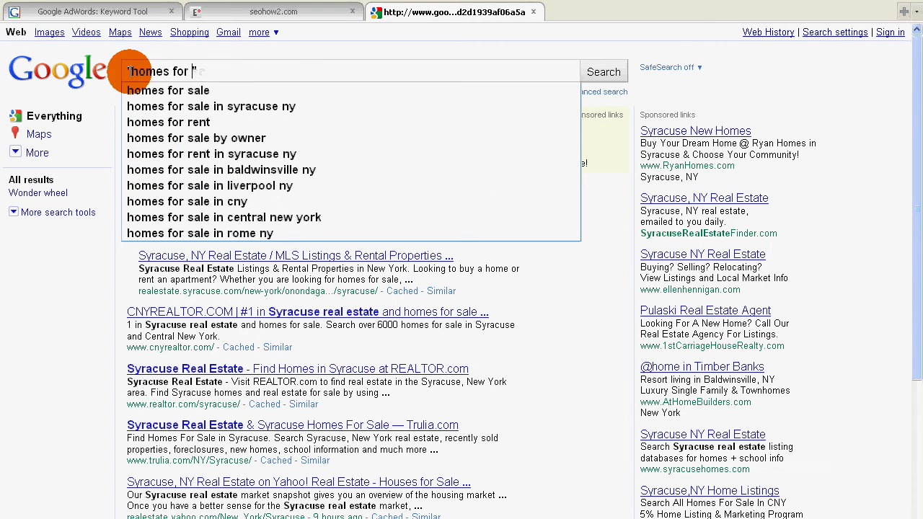
type("ra")
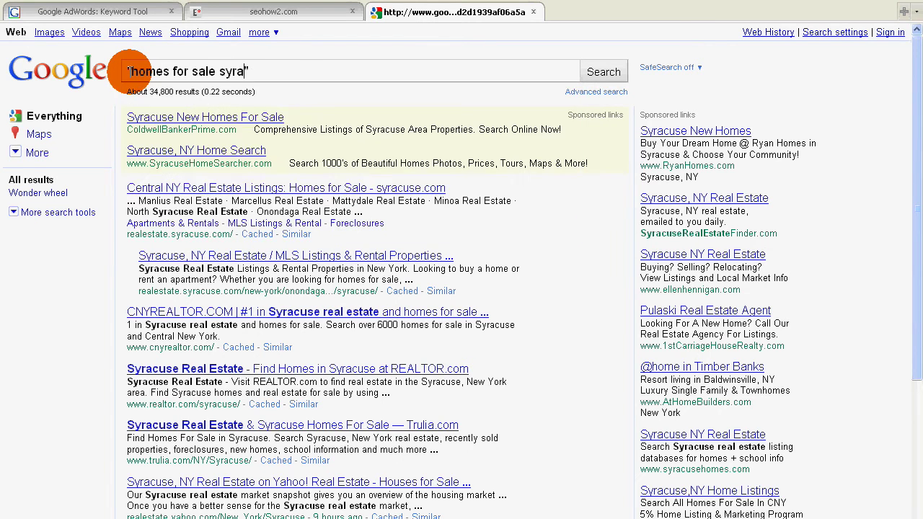
type("cuse")
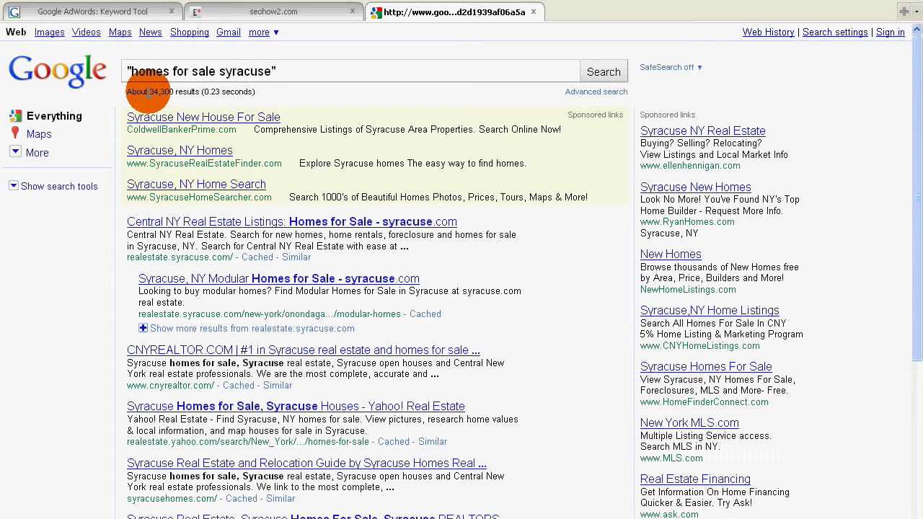
Copy the result count 34,300 from the Google page and paste it into C4 of the Excel keyword sheet.
left_click_drag(148, 91, 173, 92)
right_click(172, 93)
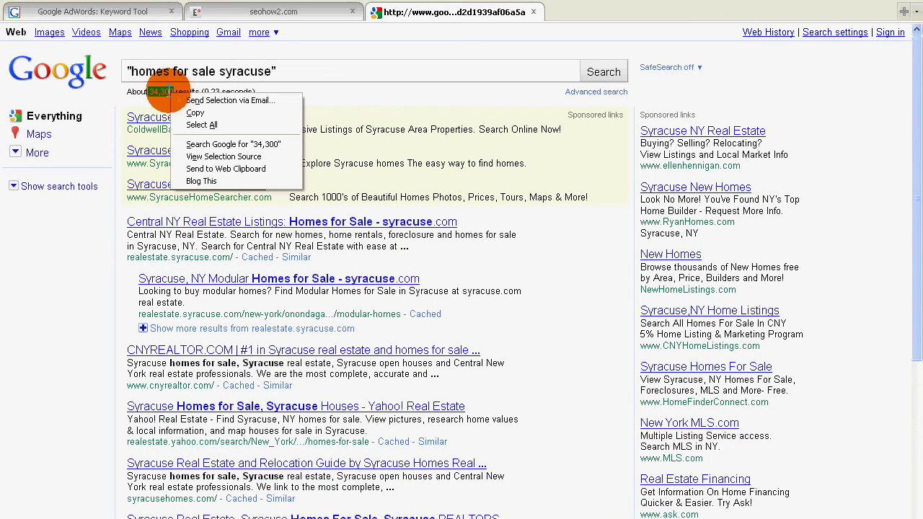
left_click(193, 115)
left_click(137, 12)
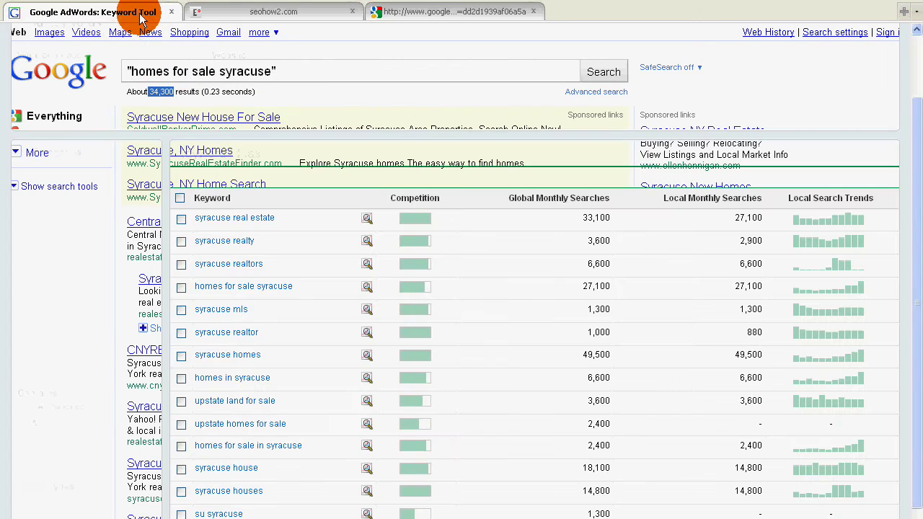
left_click(389, 12)
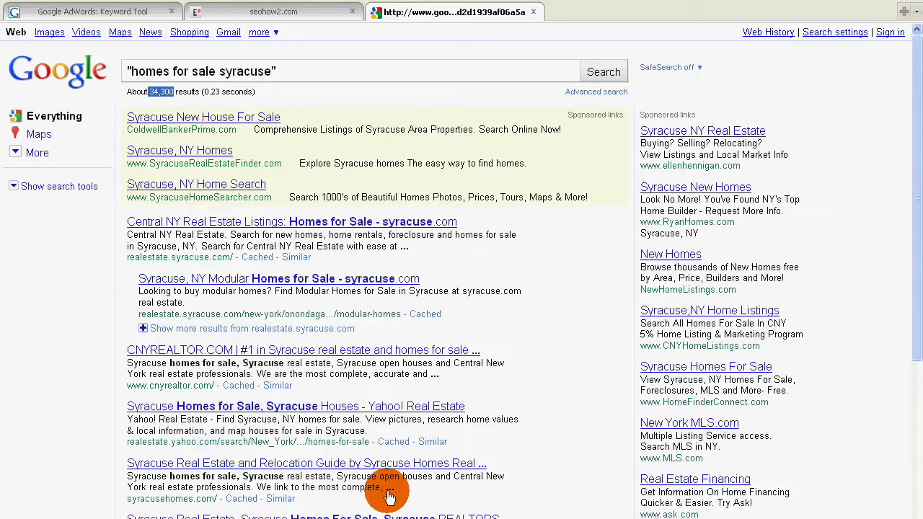
key("alt+Tab")
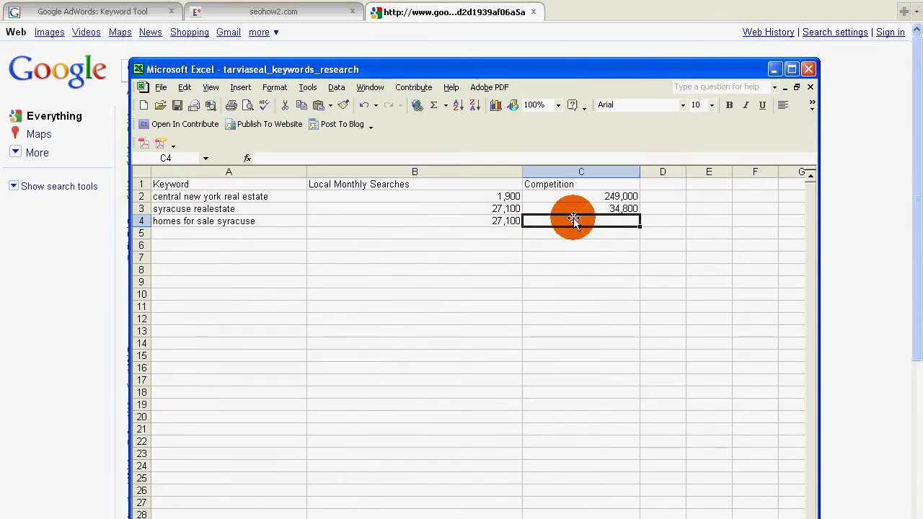
key("ctrl+v")
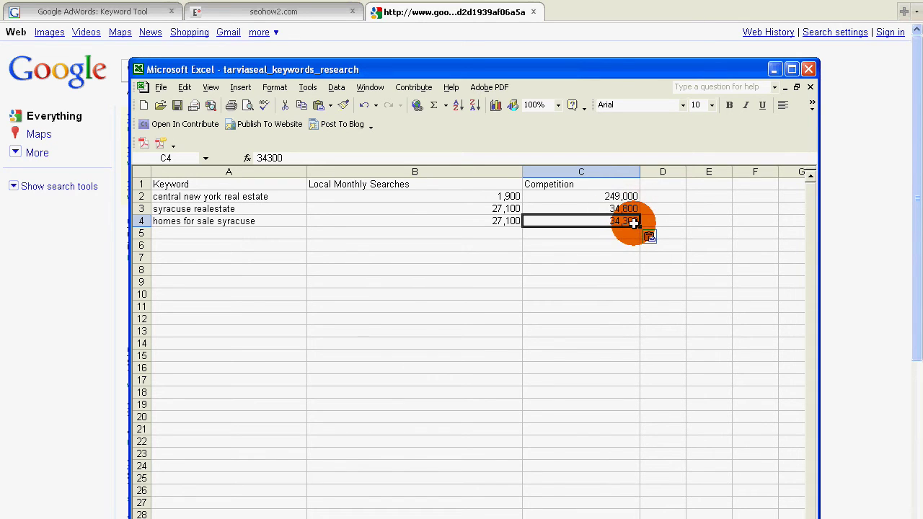
Look through the AdWords Keyword Tool ideas for another keyword and enter "syracuse realty" in A5 of the Excel keyword sheet.
left_click(209, 224)
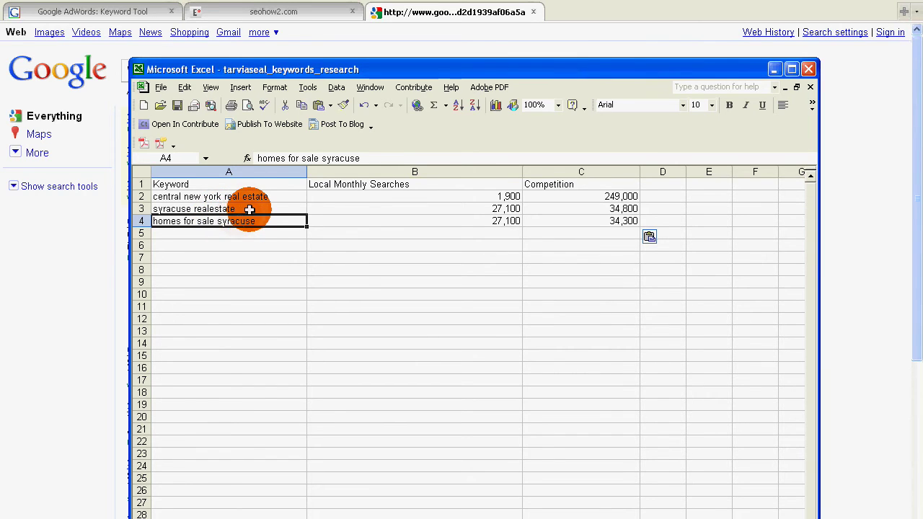
left_click(127, 11)
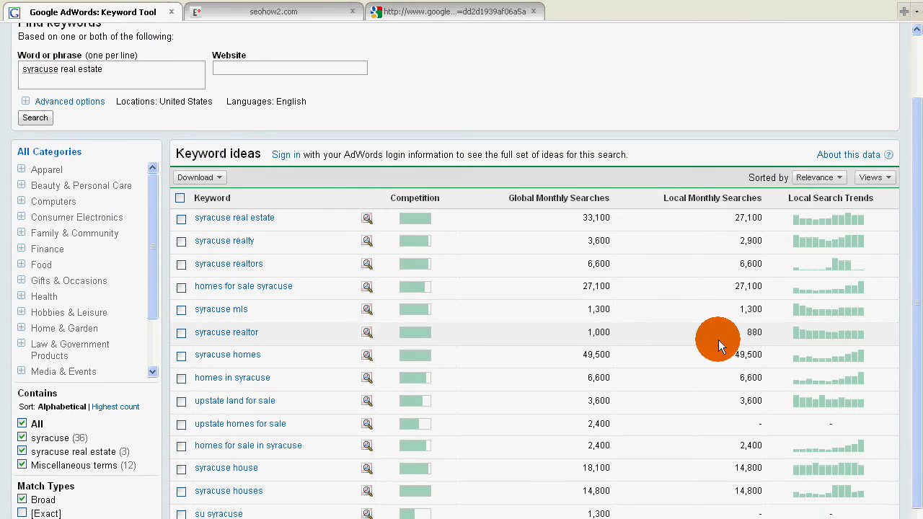
scroll(711, 337, "down", 1)
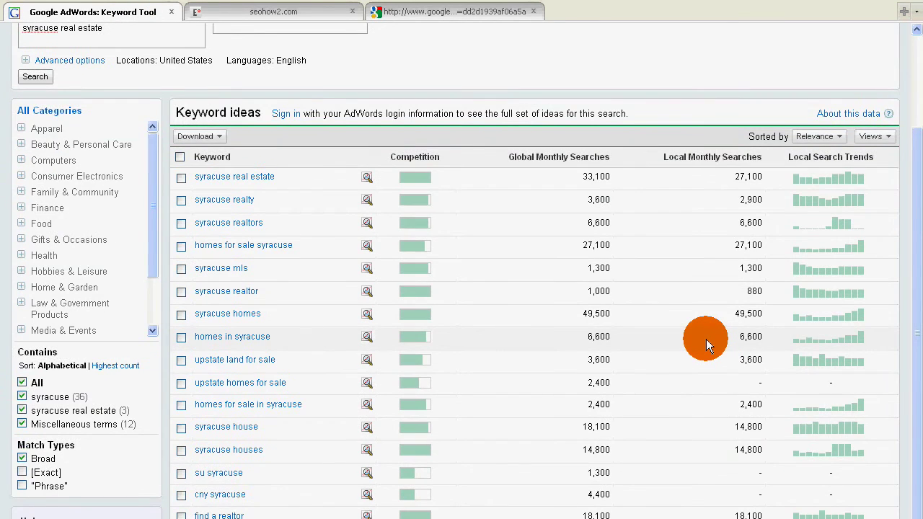
scroll(706, 338, "up", 3)
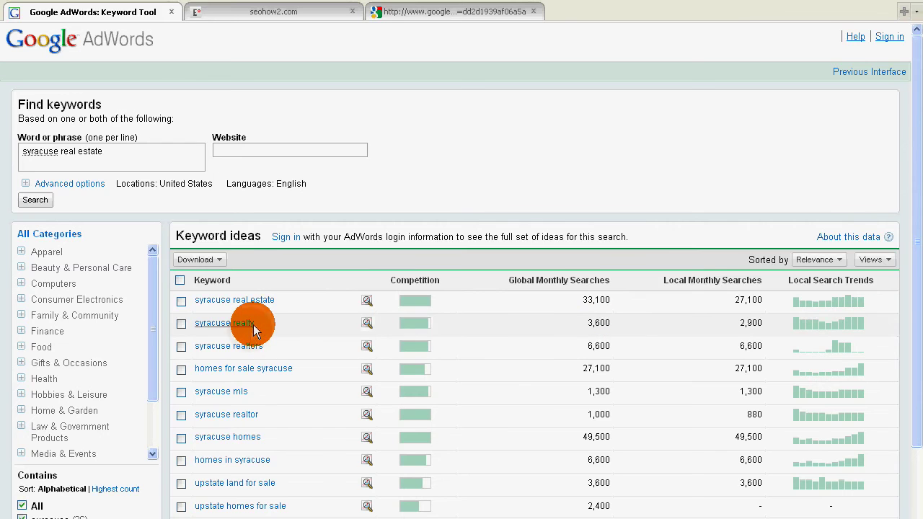
key("alt+Tab")
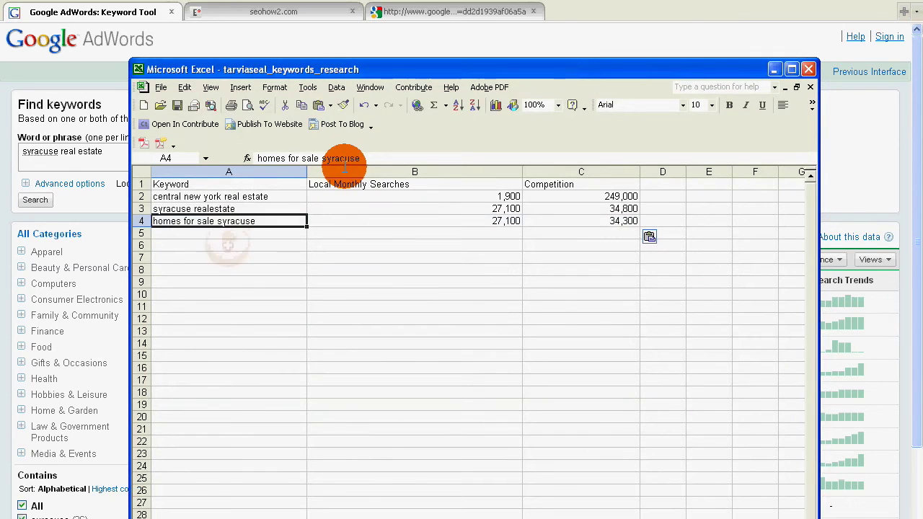
left_click(234, 238)
type("syracuse ")
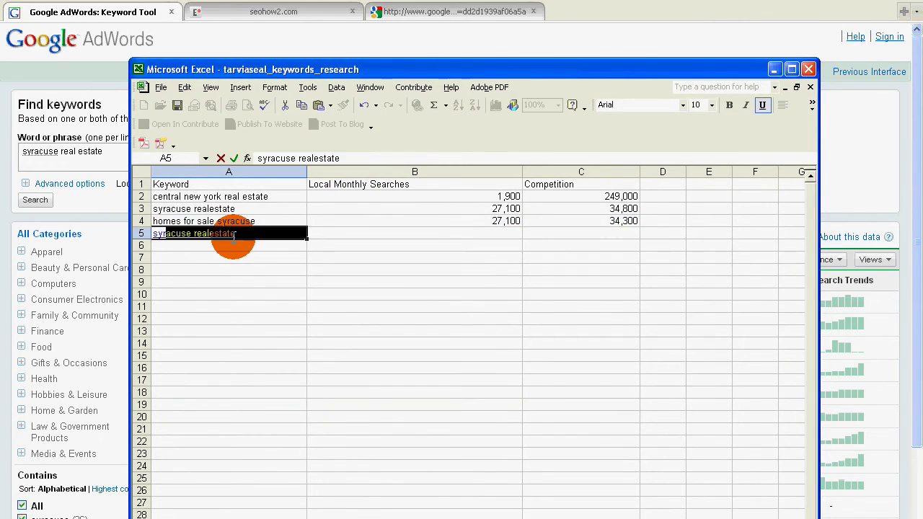
type("realt")
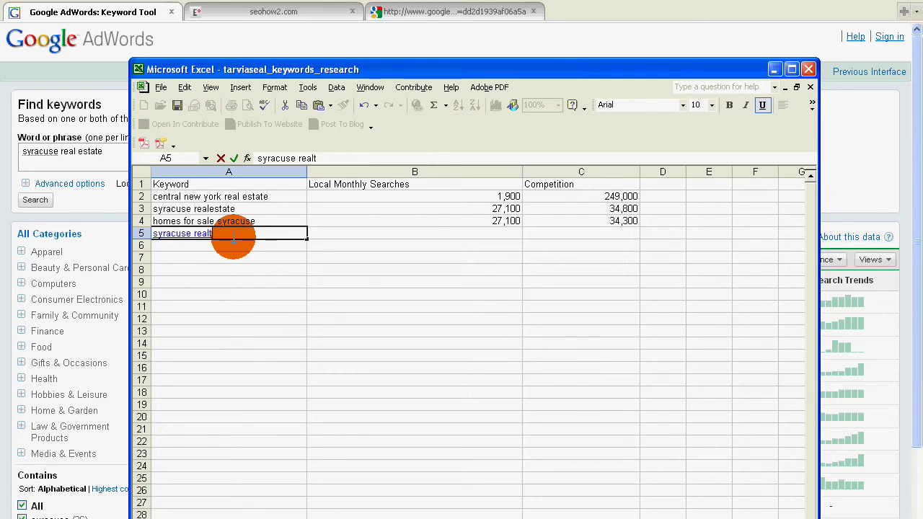
type("y")
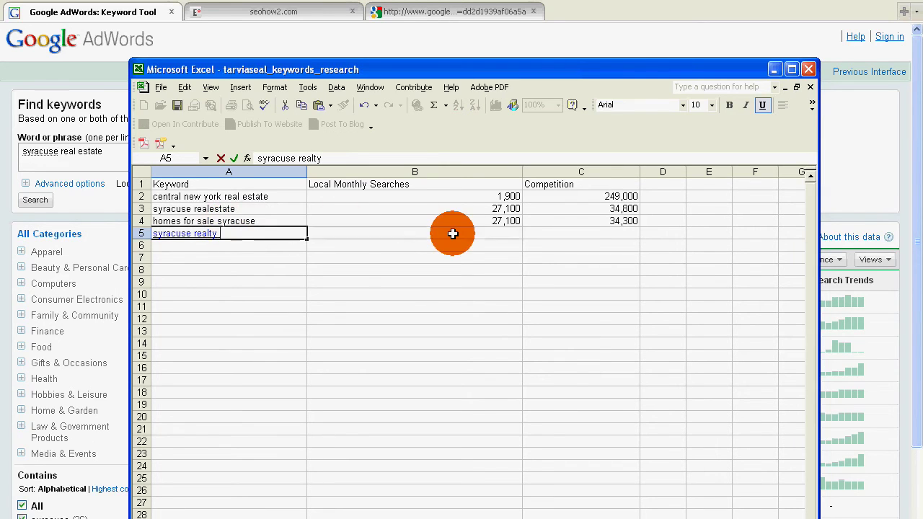
key("Tab")
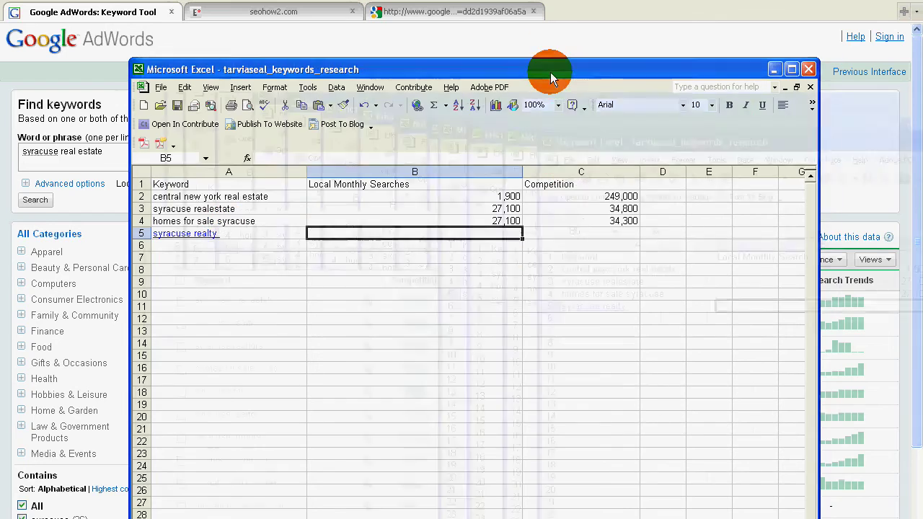
Reposition the Excel window after consulting the AdWords figures behind it and enter 3,600 in B5 for "syracuse realty".
left_click_drag(551, 75, 922, 178)
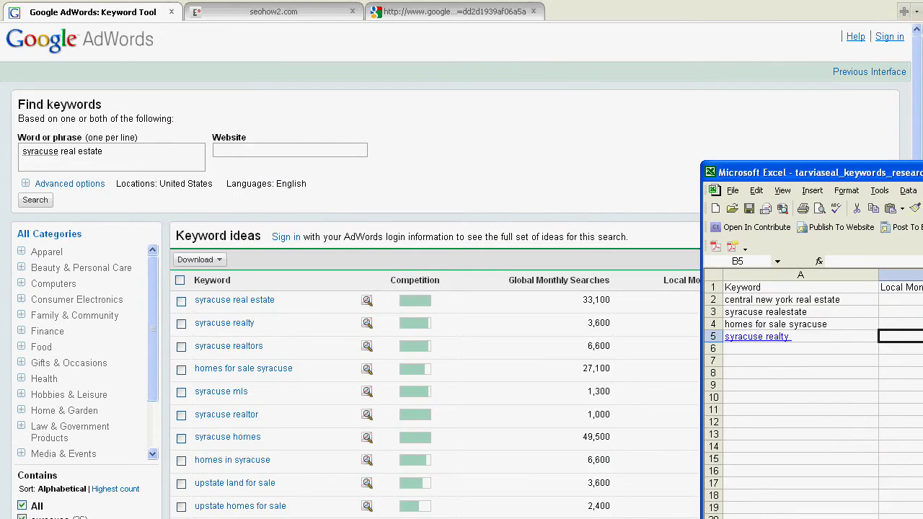
left_click_drag(793, 172, 546, 16)
left_click(452, 195)
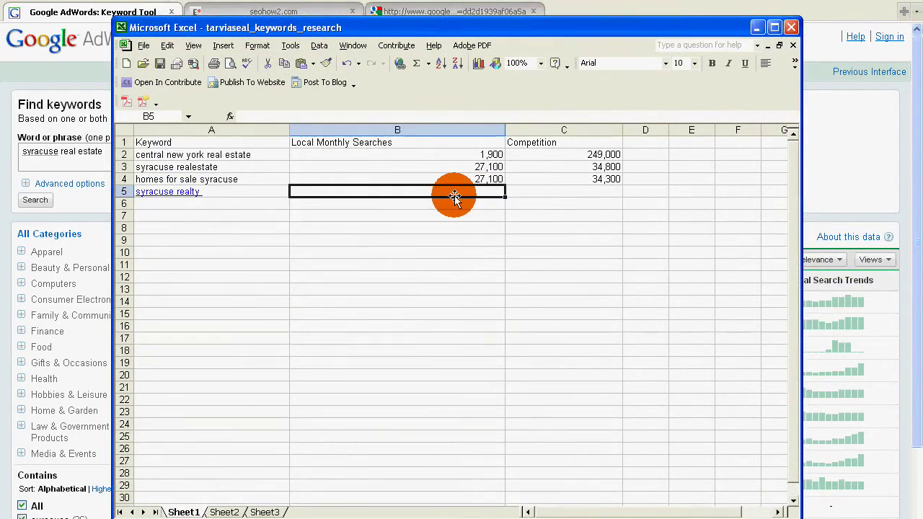
type("3")
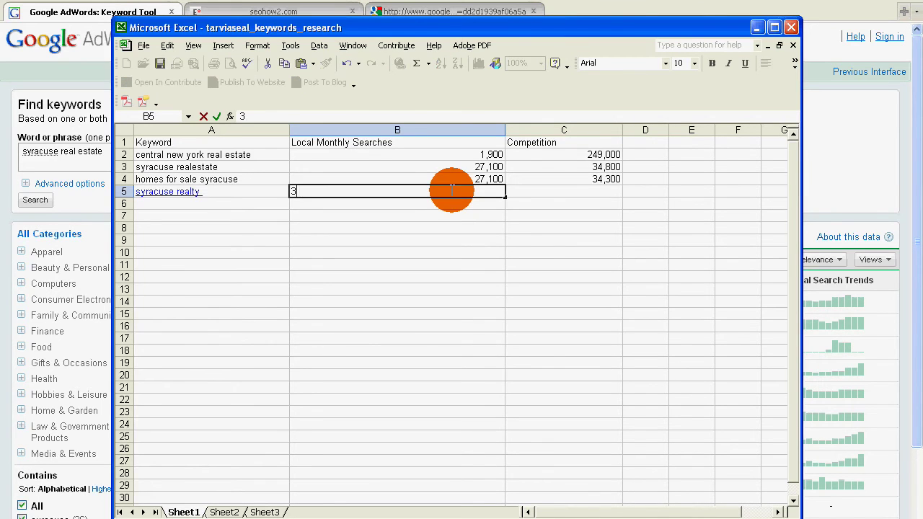
type(",600")
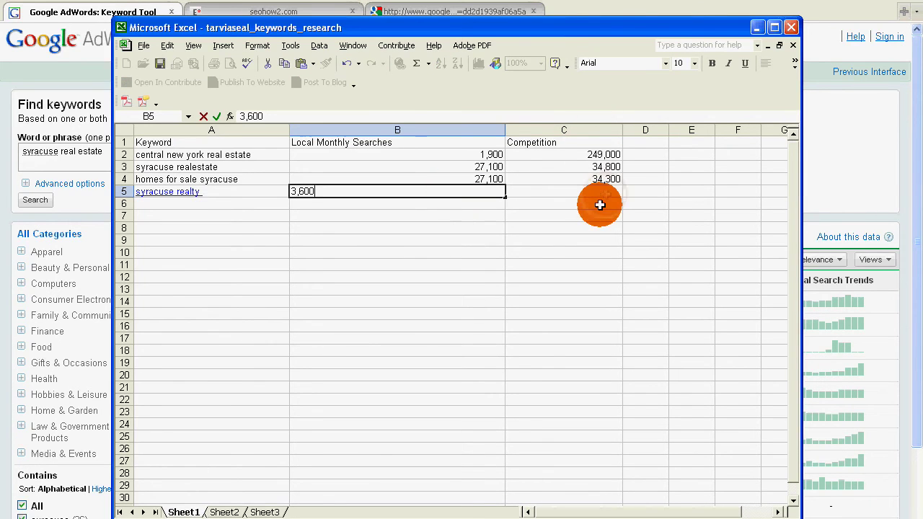
key("Tab")
Return to the Google results page in the browser and search for the exact phrase "syracuse realty", keeping the quotation marks.
left_click(396, 11)
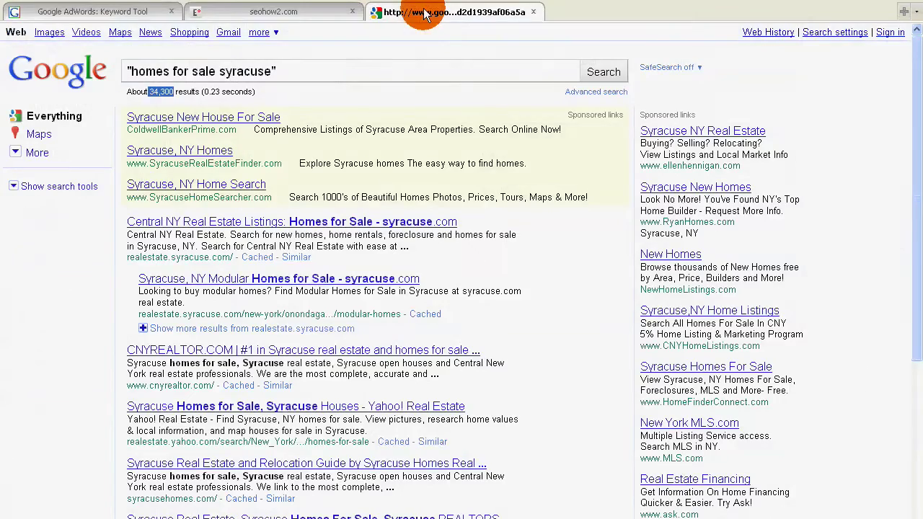
left_click_drag(270, 71, 119, 71)
type("syracuse ")
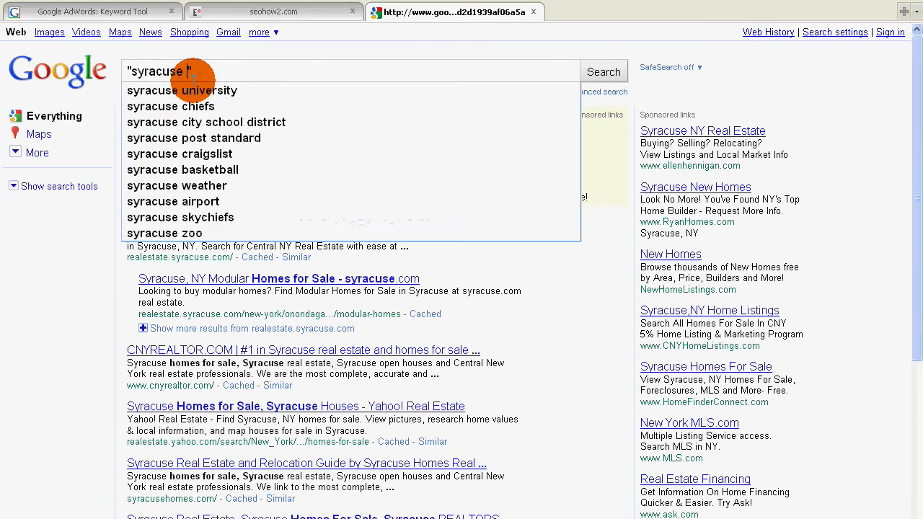
type("rea")
type("lty")
key("Return")
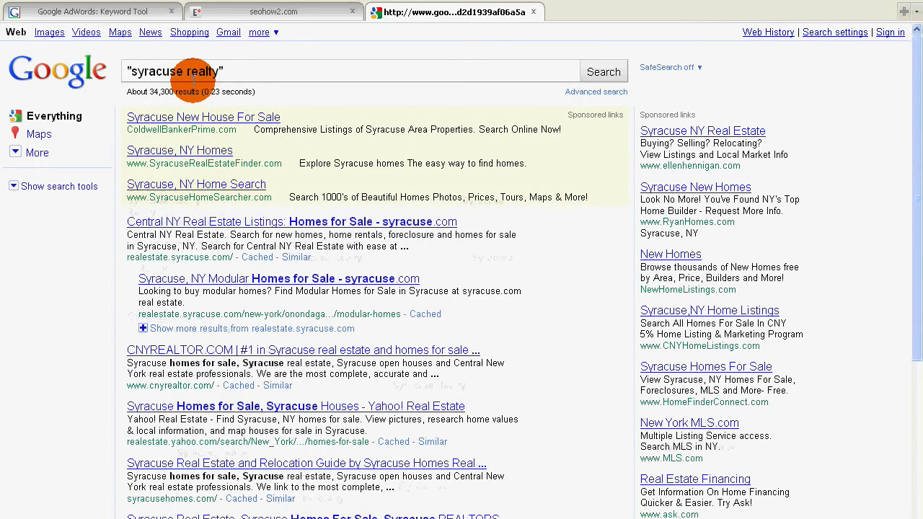
key("Return")
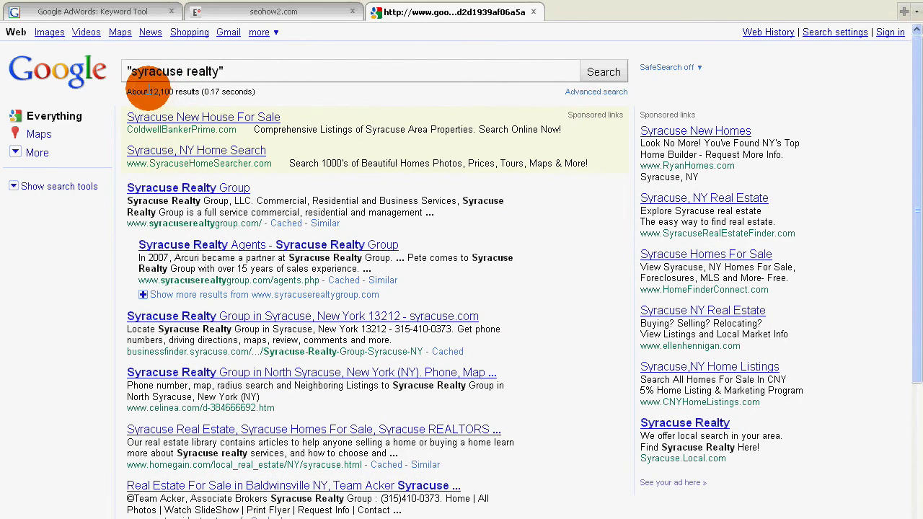
Copy the result count 12,100 from the Google page and paste it into C5 of the Excel keyword sheet.
left_click_drag(148, 92, 172, 91)
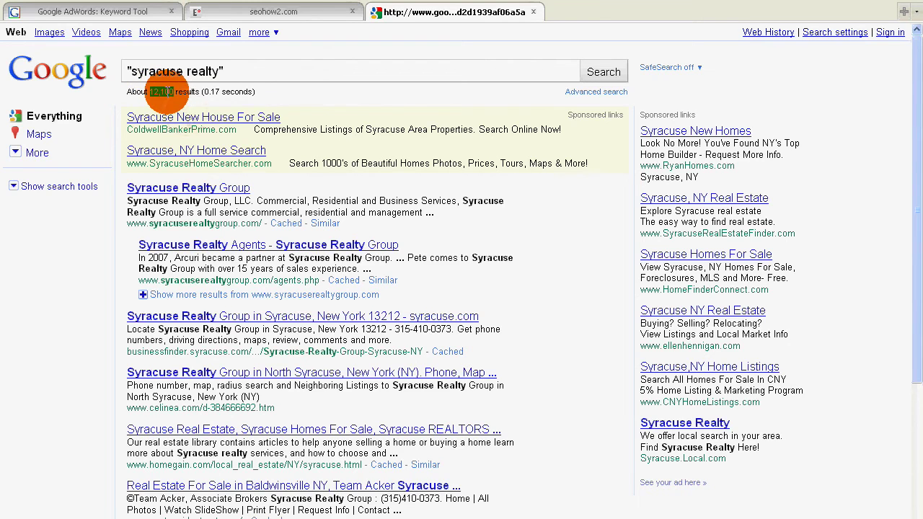
right_click(166, 92)
left_click(178, 102)
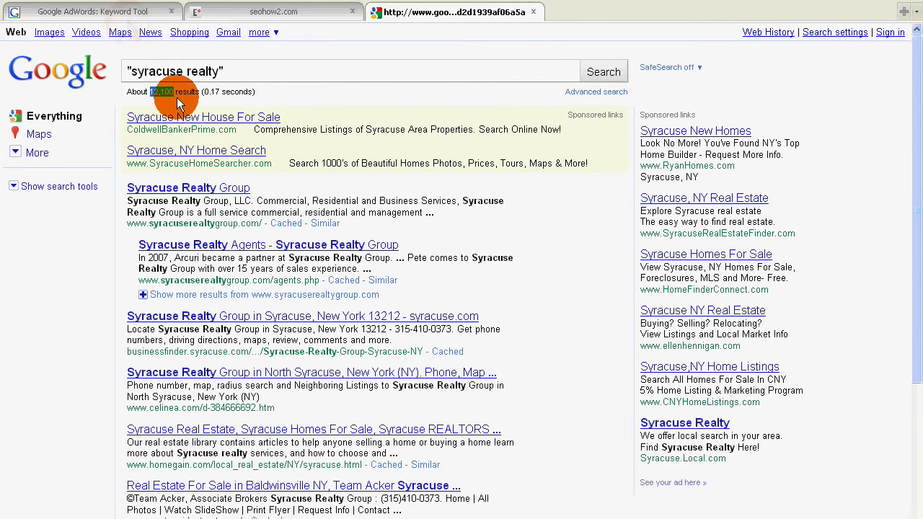
left_click(126, 18)
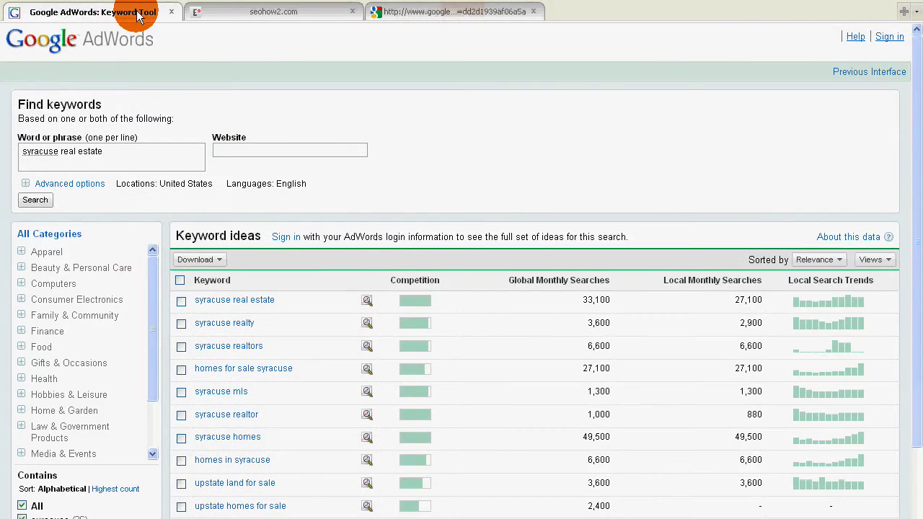
left_click(472, 12)
key("alt+Tab")
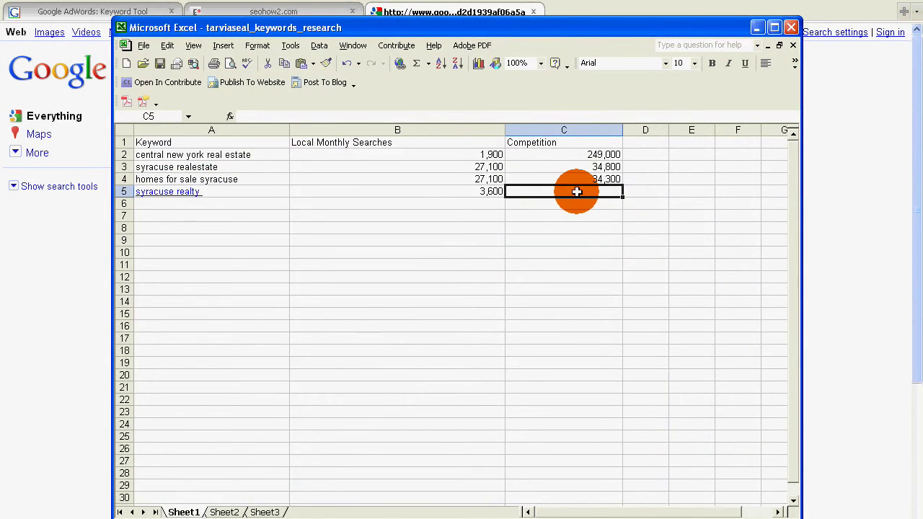
key("ctrl+v")
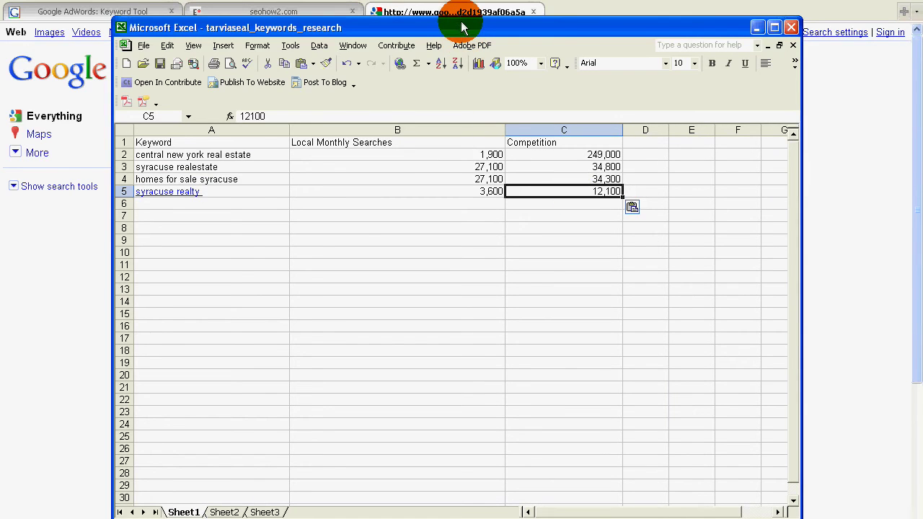
Compare the local monthly searches with the competition figures for the keywords recorded in the Excel sheet.
left_click_drag(459, 28, 457, 14)
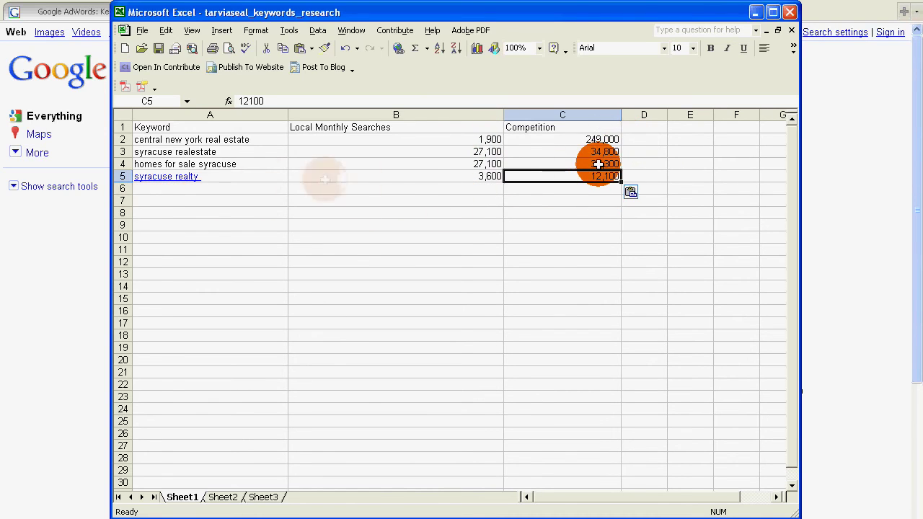
left_click(474, 175)
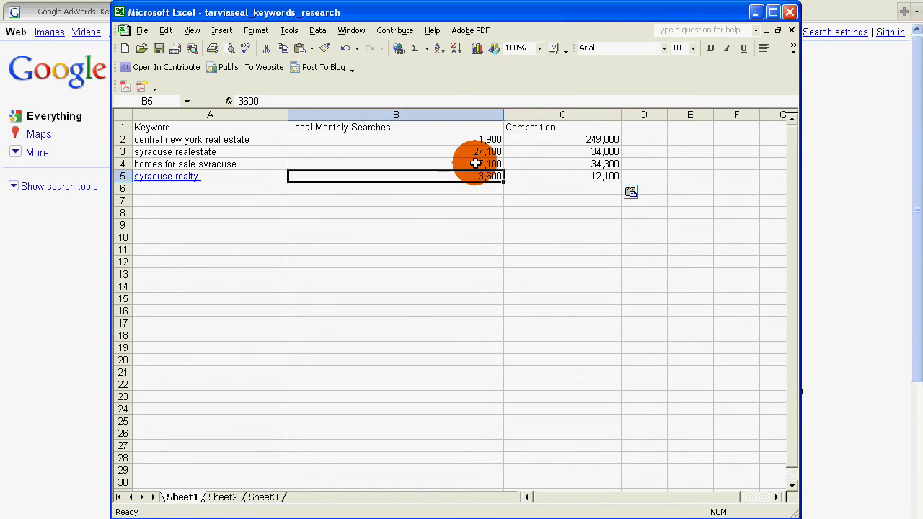
left_click(475, 163)
left_click(470, 175)
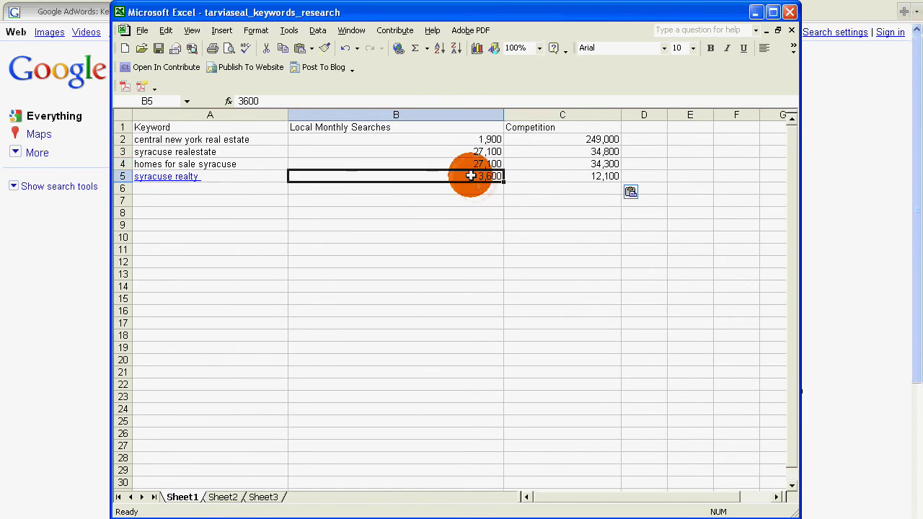
left_click(594, 177)
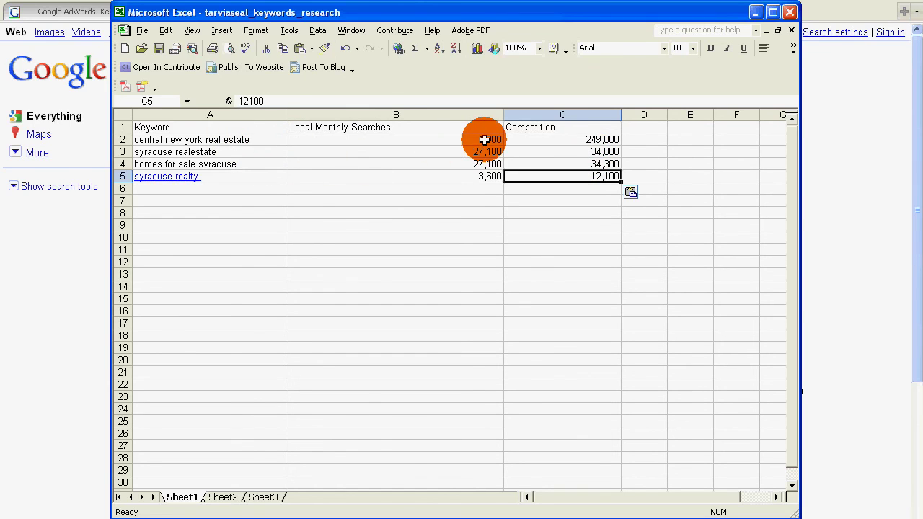
left_click(588, 139)
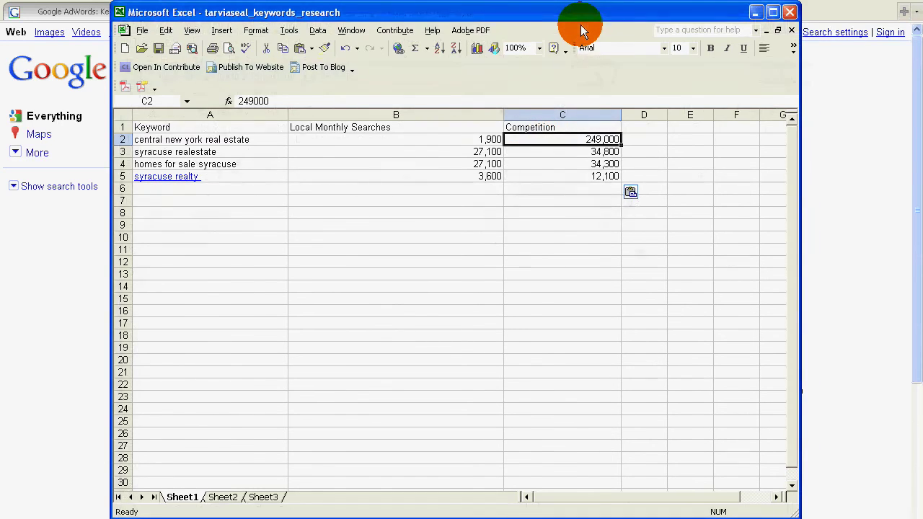
Switch to seohow2.com in the browser, open the SEO How 2 Forum through its Get Connected page, and look over the forum categories.
left_click_drag(580, 17, 400, 56)
left_click(284, 11)
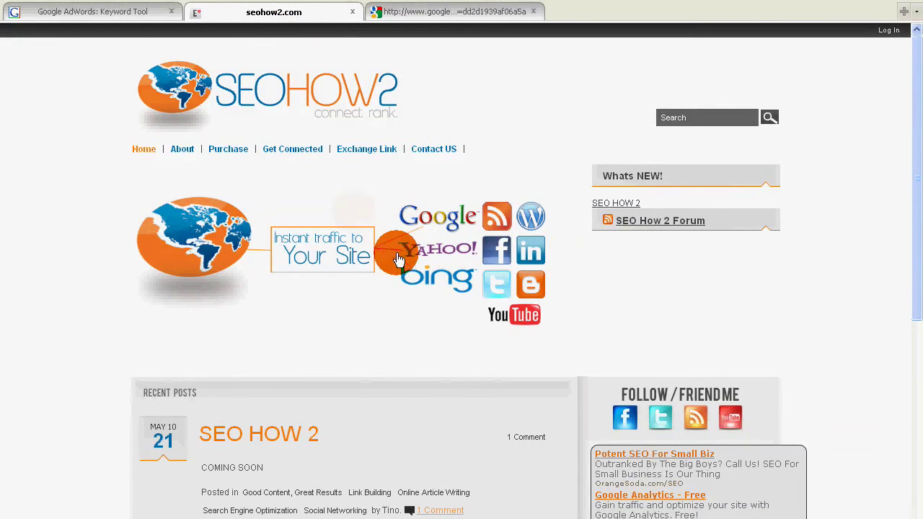
left_click(300, 157)
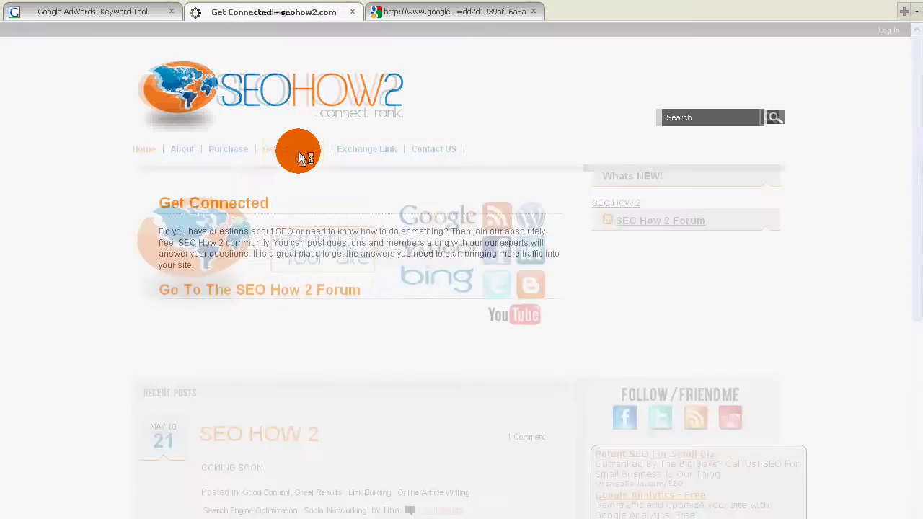
left_click(291, 290)
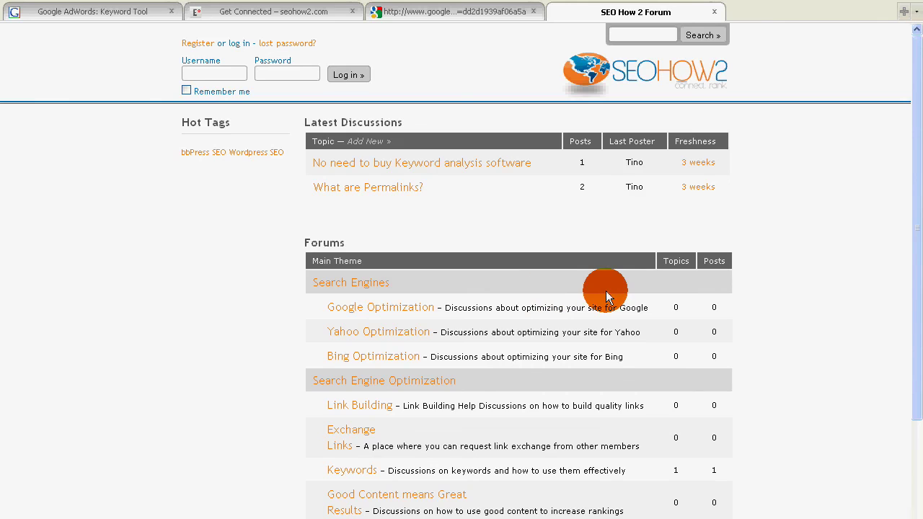
scroll(605, 291, "down", 2)
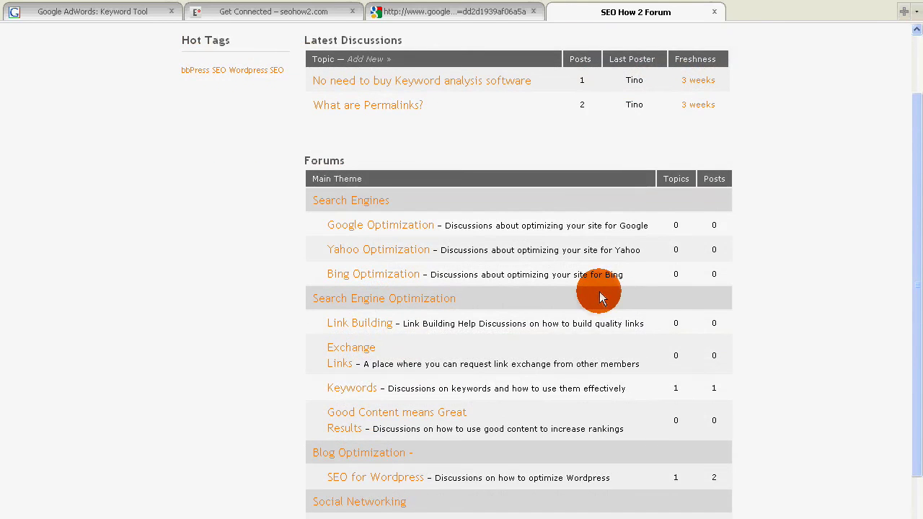
scroll(599, 291, "down", 3)
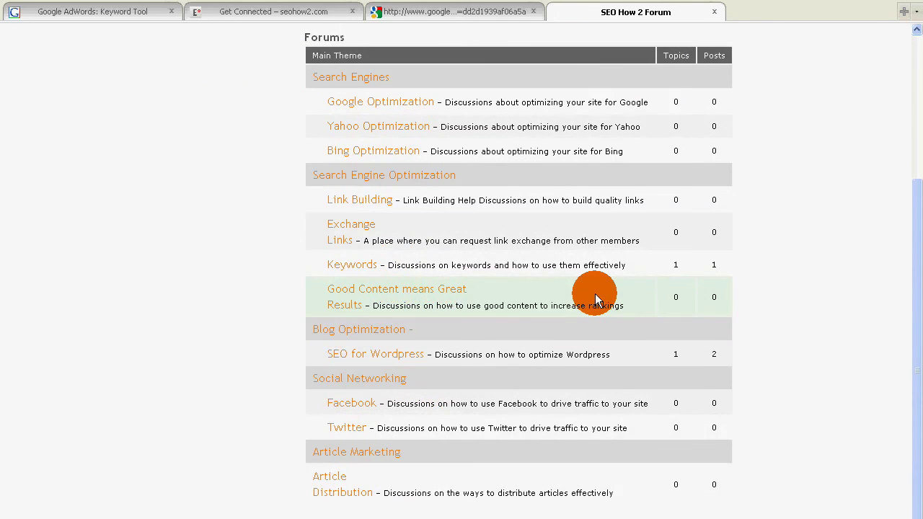
scroll(595, 294, "up", 5)
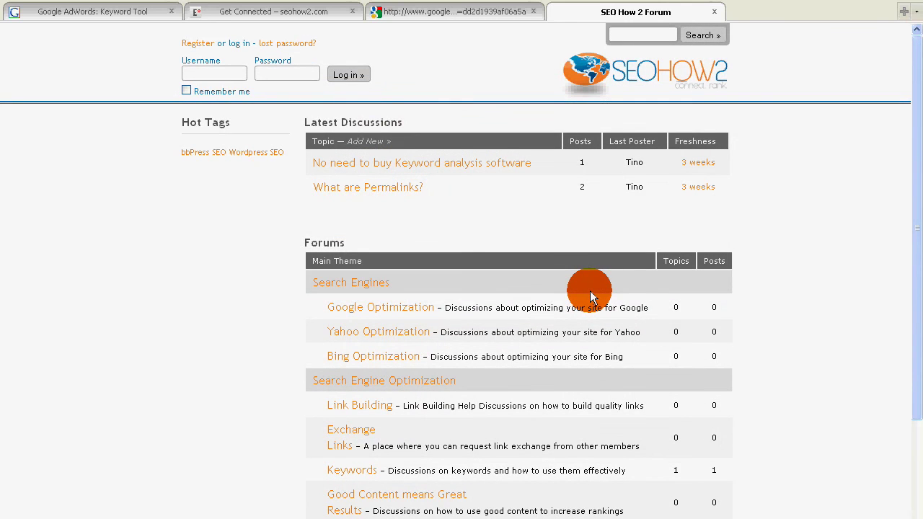